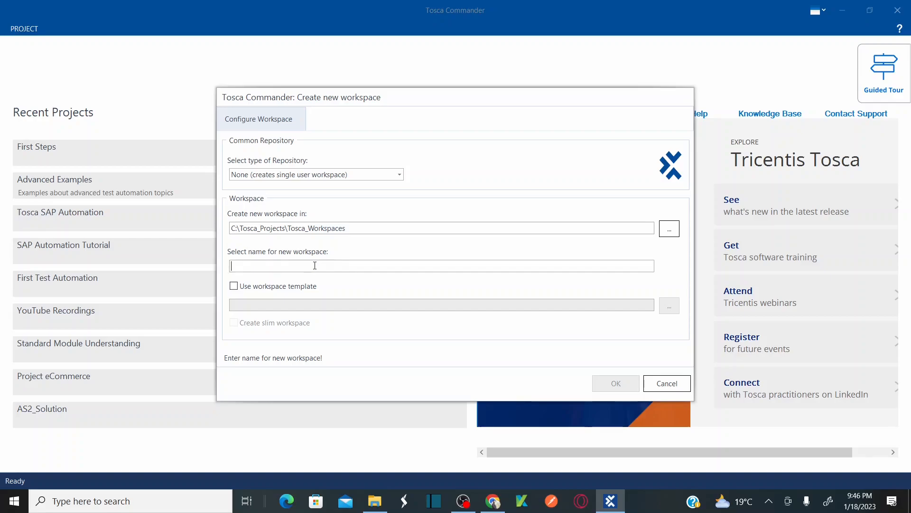
{"action": "type", "text": "Sam"}
{"action": "key", "text": "BackSpace"}
{"action": "type", "text": "ample"}
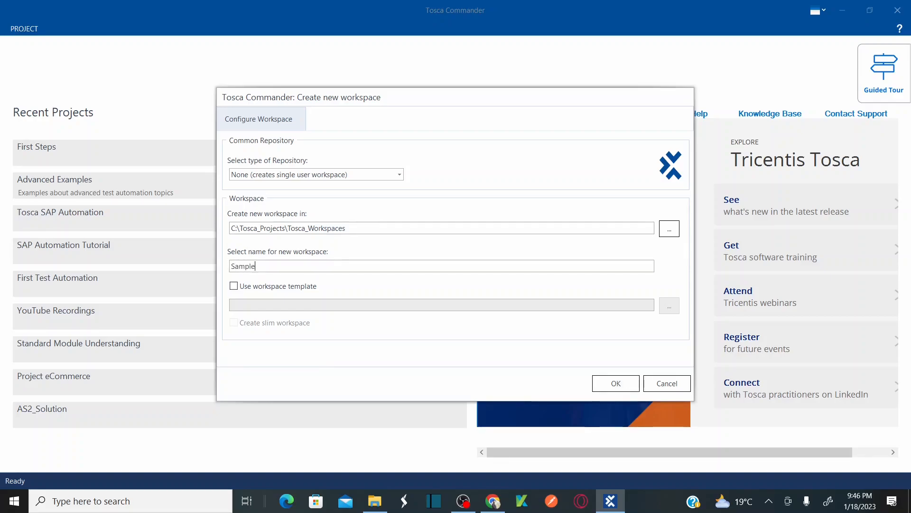
{"action": "type", "text": " Session"}
{"action": "key", "text": "ctrl+shift+Left"}
{"action": "type", "text": "Standard Module"}
{"action": "left_click", "coordinate": [234, 286]}
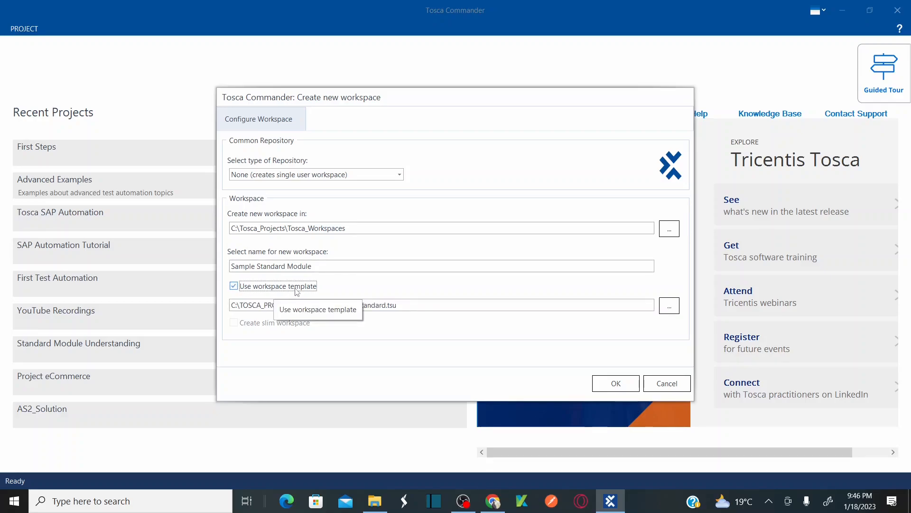
{"action": "left_click", "coordinate": [407, 303]}
{"action": "double_click", "coordinate": [408, 304]}
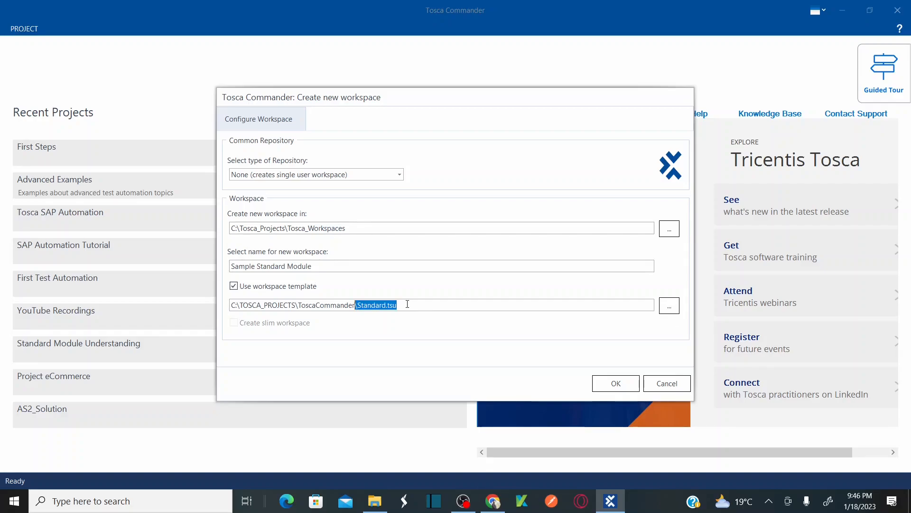
{"action": "key", "text": "shift+Right"}
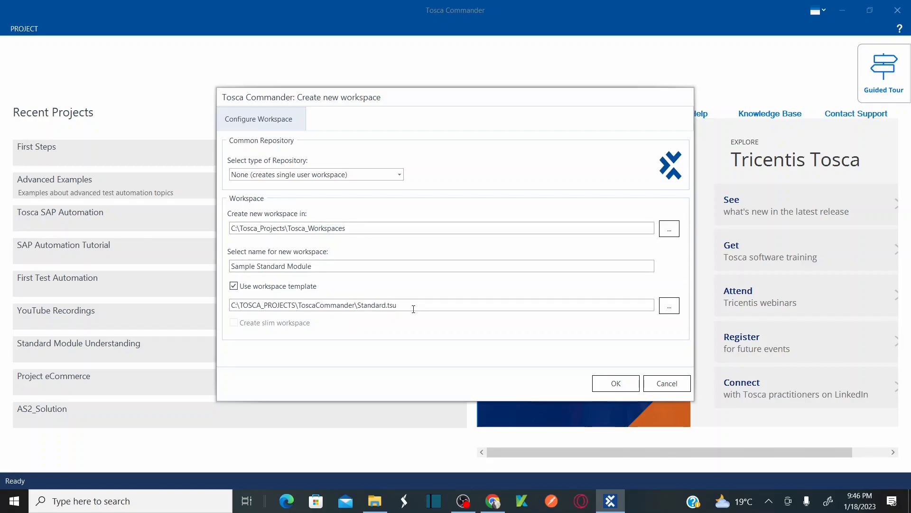
{"action": "key", "text": "shift+Left"}
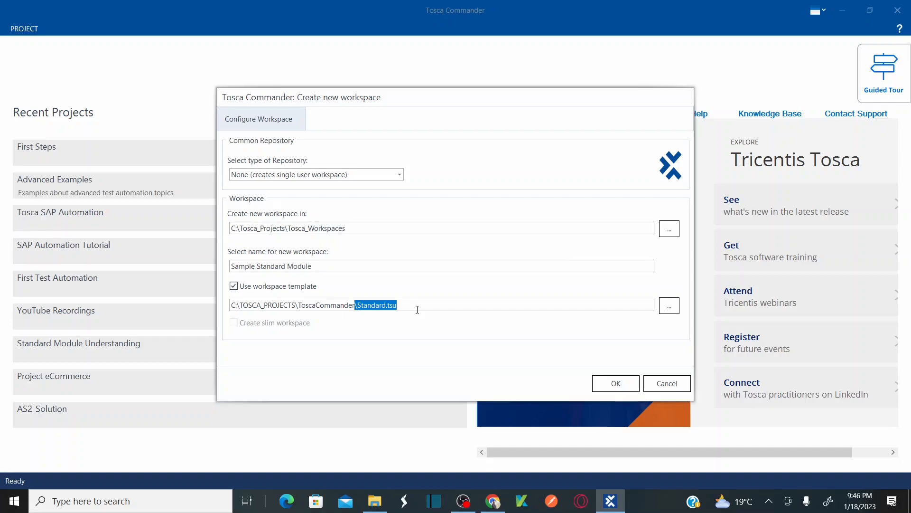
{"action": "left_click", "coordinate": [417, 309]}
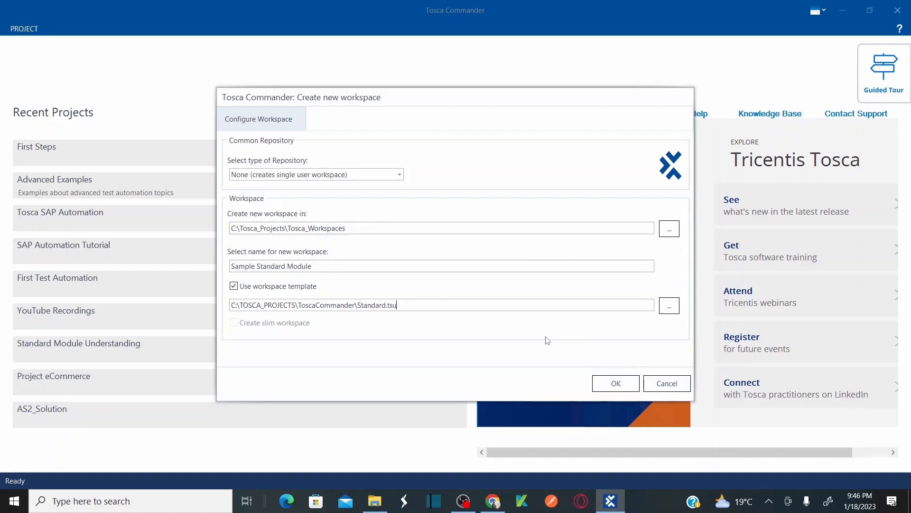
{"action": "left_click", "coordinate": [663, 383]}
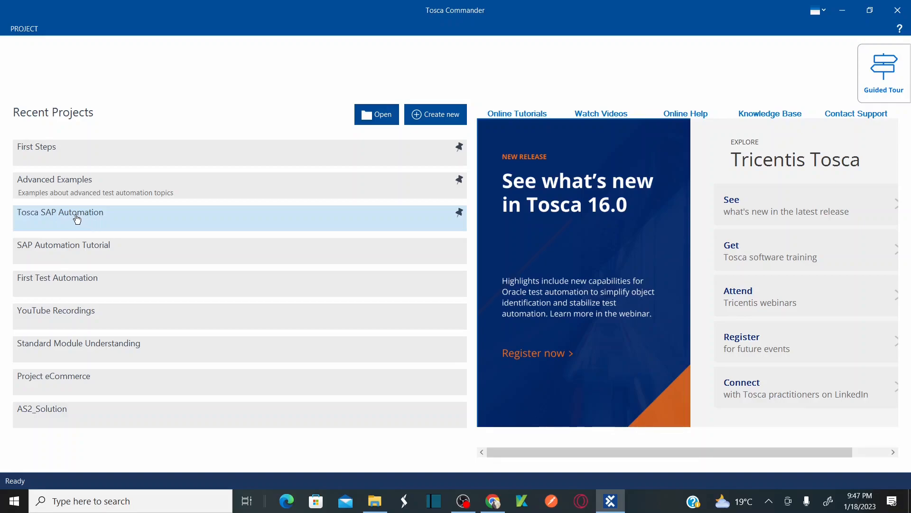
- Open the Tosca SAP Automation project and expand its 01 Standard modules, TBox XEngines and 02 Tosca SAP GUI Automation folders
{"action": "left_click", "coordinate": [151, 220]}
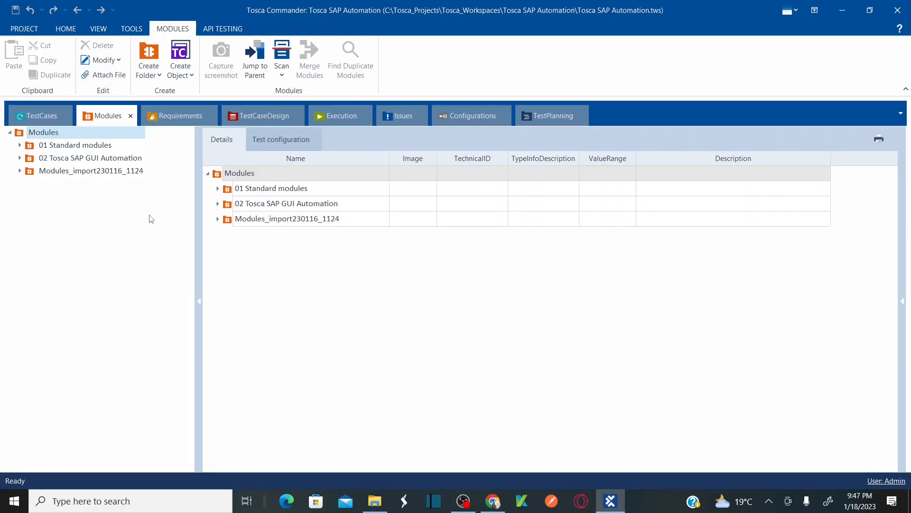
{"action": "left_click", "coordinate": [21, 147]}
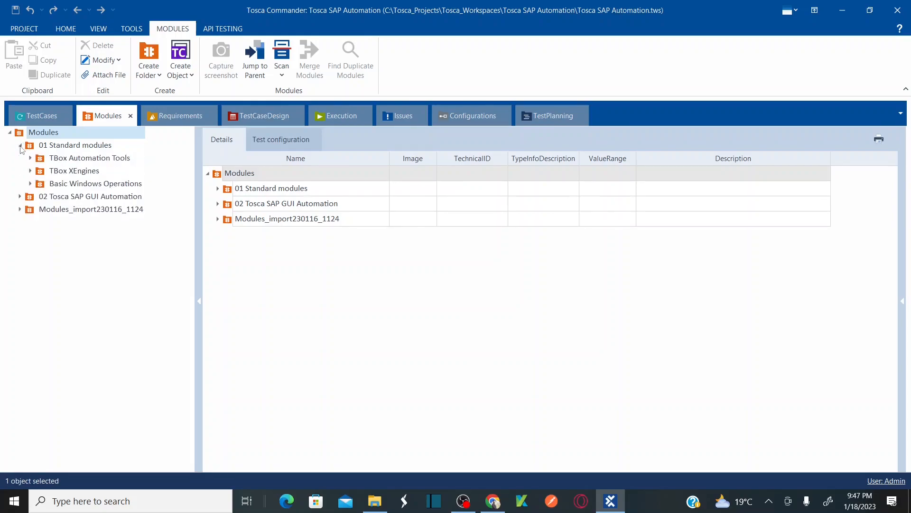
{"action": "left_click", "coordinate": [30, 171]}
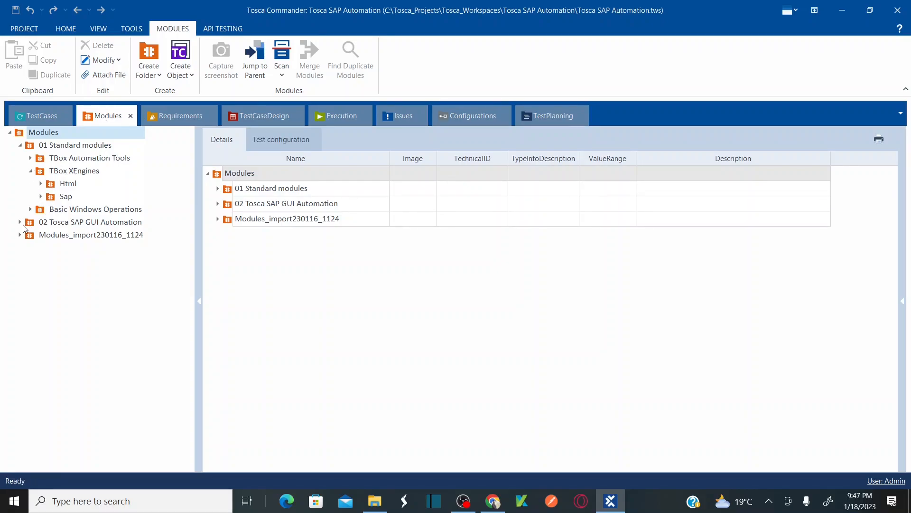
{"action": "left_click", "coordinate": [19, 222]}
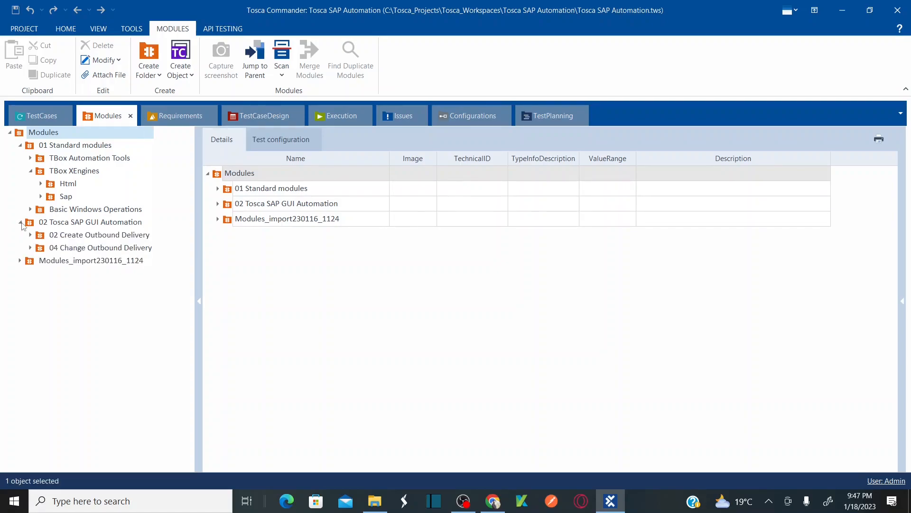
- Collapse 01 Standard modules and expand Modules_import230116_1124 through Standard modules and TBox XEngines to the modules in the Sap folder
{"action": "left_click", "coordinate": [20, 260]}
{"action": "left_click", "coordinate": [21, 145]}
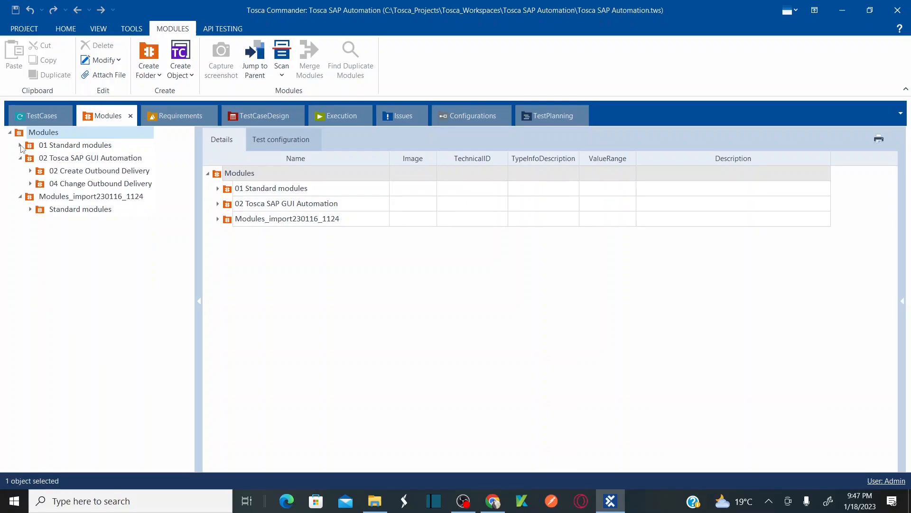
{"action": "left_click", "coordinate": [31, 210]}
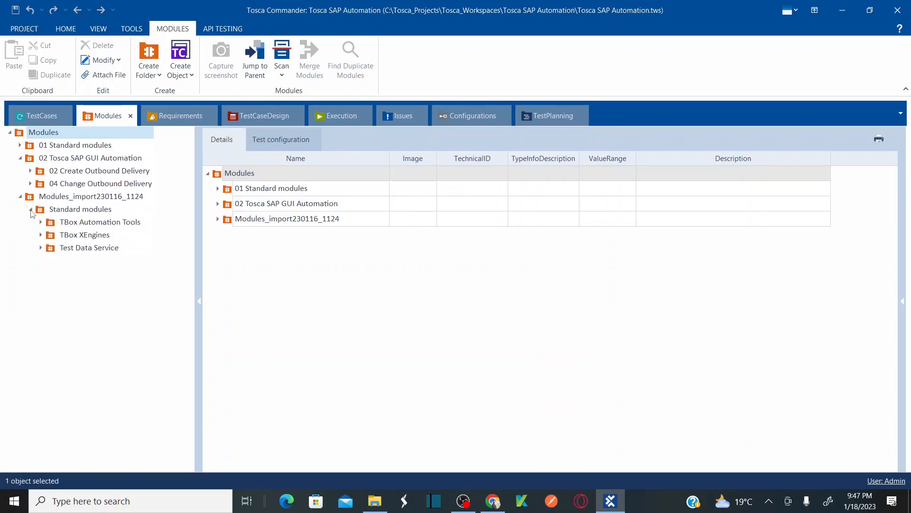
{"action": "left_click", "coordinate": [41, 235]}
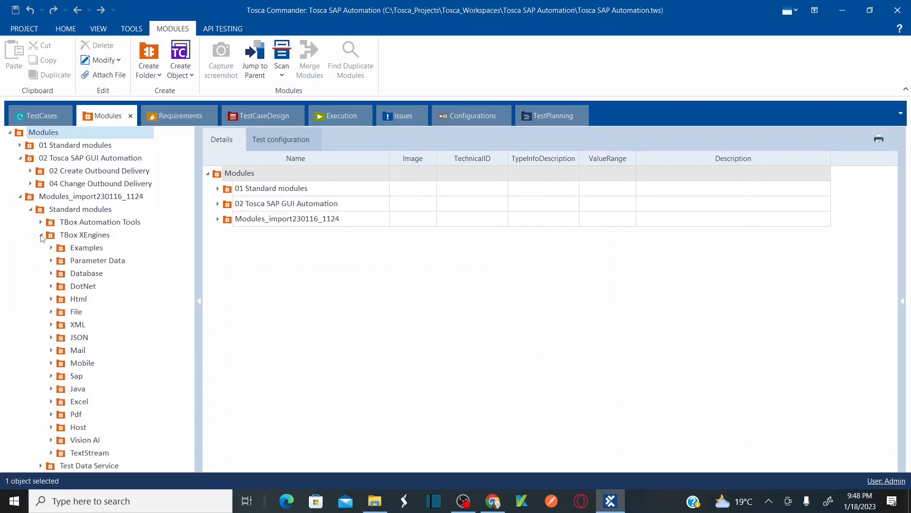
{"action": "left_click", "coordinate": [51, 376]}
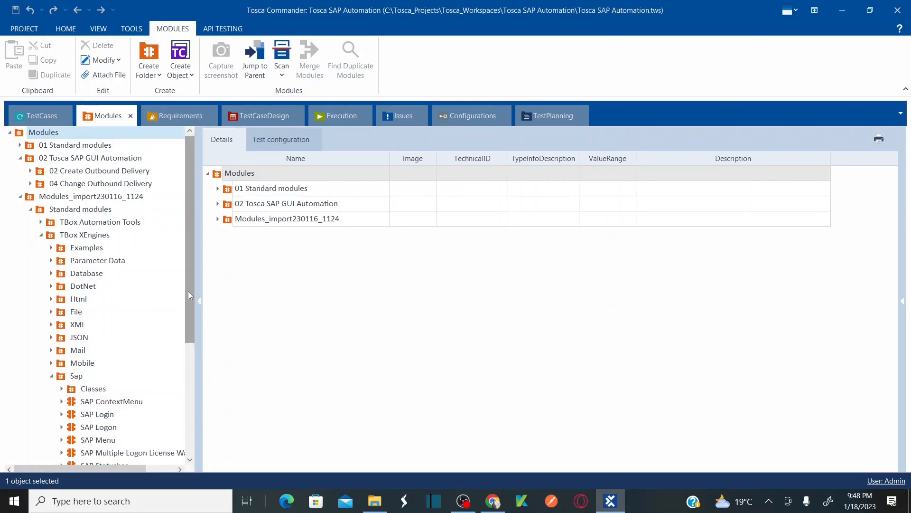
{"action": "left_click_drag", "start_coordinate": [188, 292], "coordinate": [195, 360]}
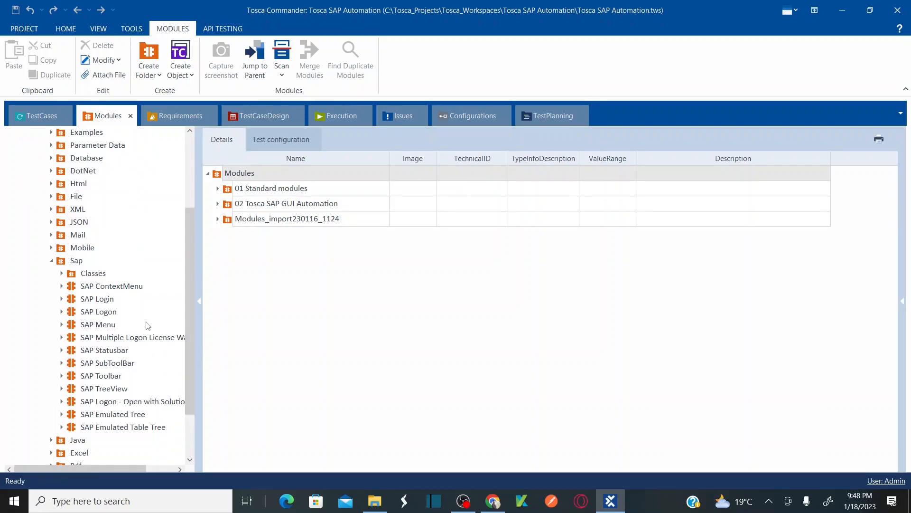
- Display the SAP Login module's attributes and compare the Modules section with the TestCases section, ending in Modules
{"action": "left_click", "coordinate": [89, 303]}
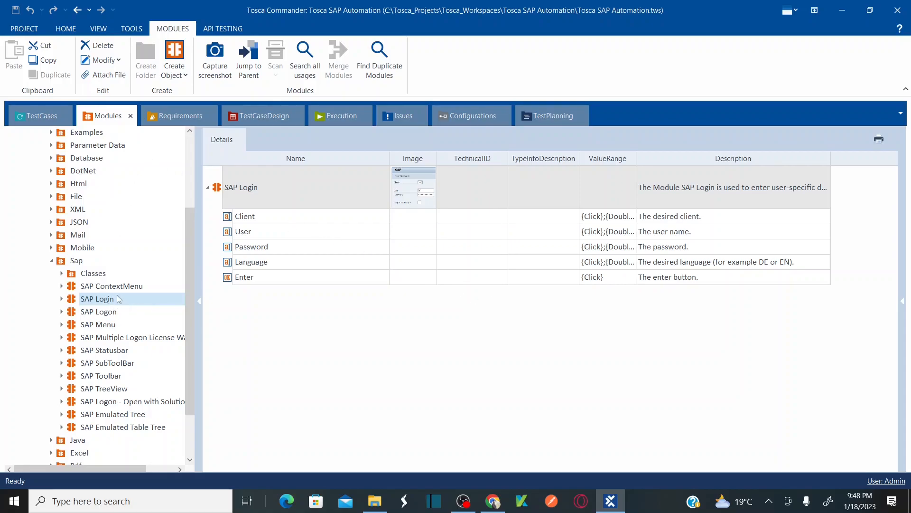
{"action": "left_click", "coordinate": [44, 117]}
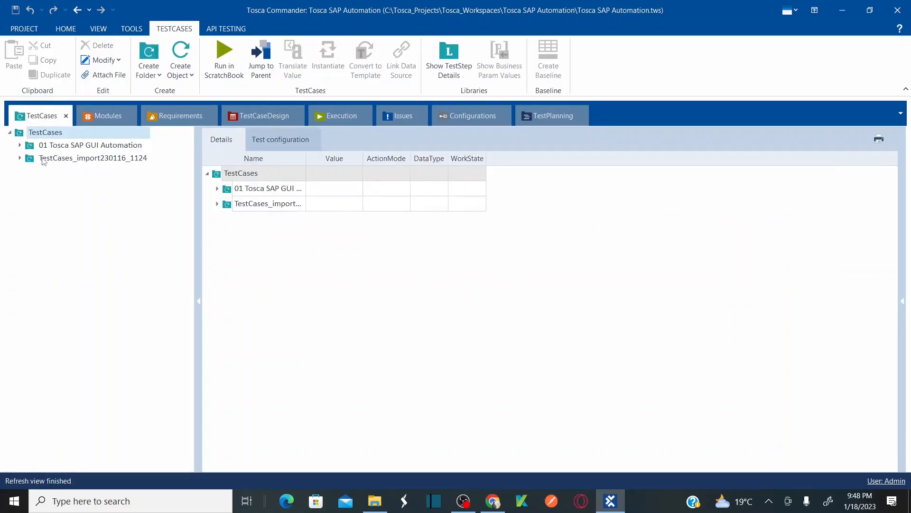
{"action": "left_click", "coordinate": [108, 119]}
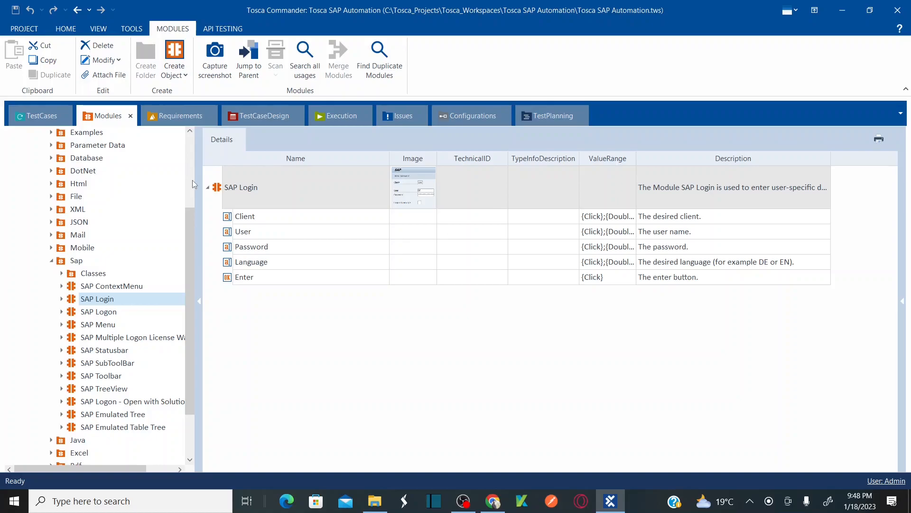
{"action": "left_click", "coordinate": [55, 119]}
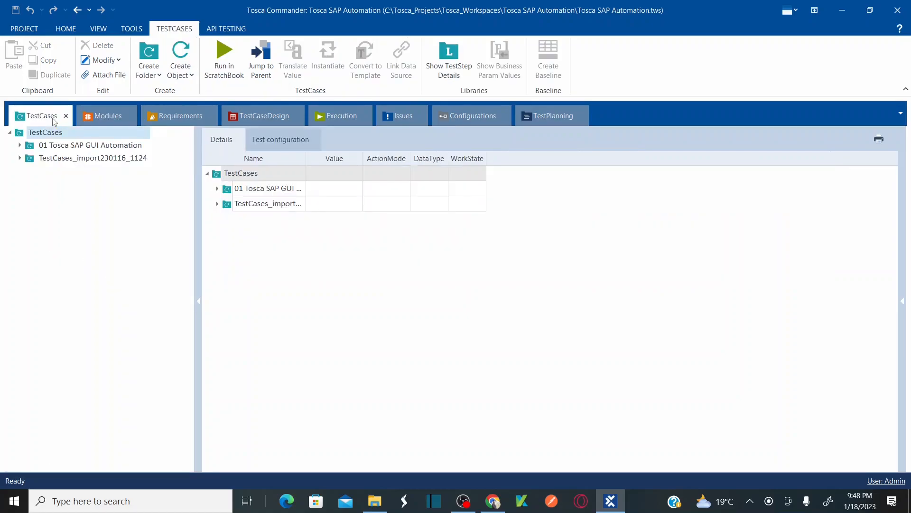
{"action": "left_click", "coordinate": [110, 119]}
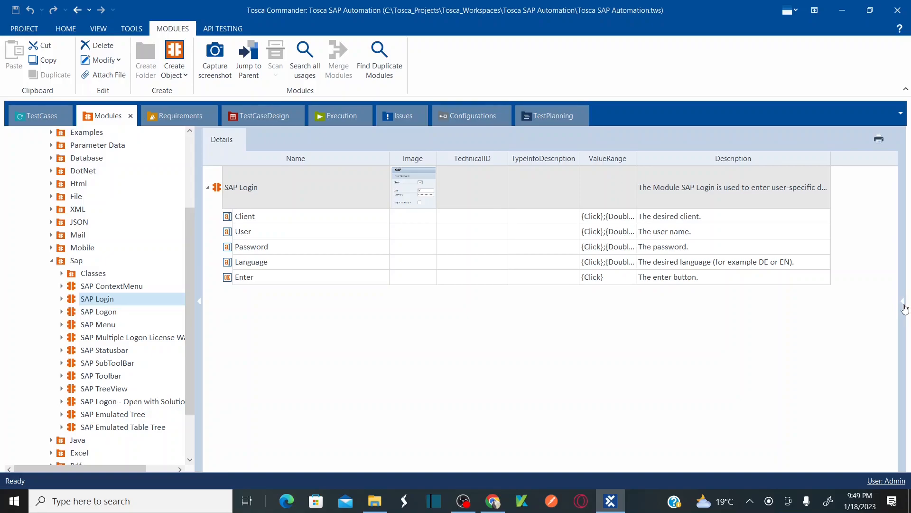
- Examine the properties of the SAP Login module and its Client and User attributes, and hide the properties again
{"action": "left_click", "coordinate": [903, 301]}
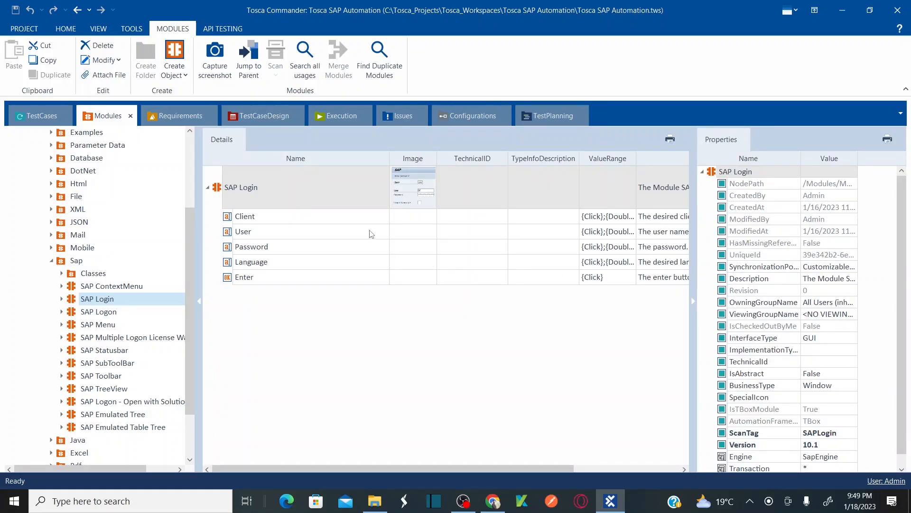
{"action": "left_click", "coordinate": [280, 219]}
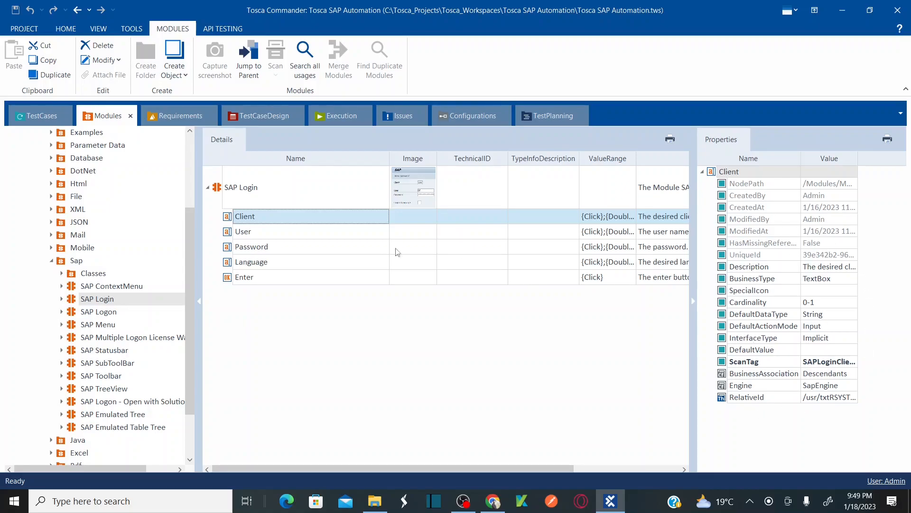
{"action": "left_click", "coordinate": [316, 230]}
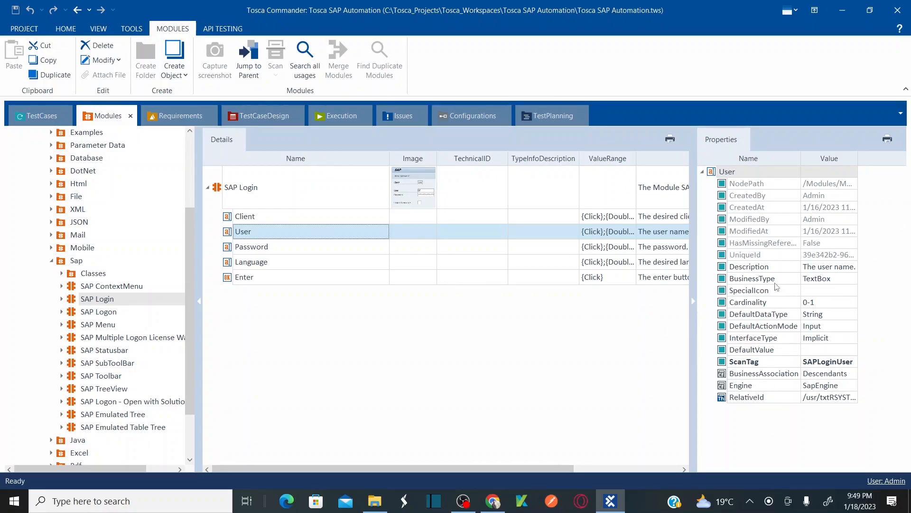
{"action": "left_click", "coordinate": [694, 304]}
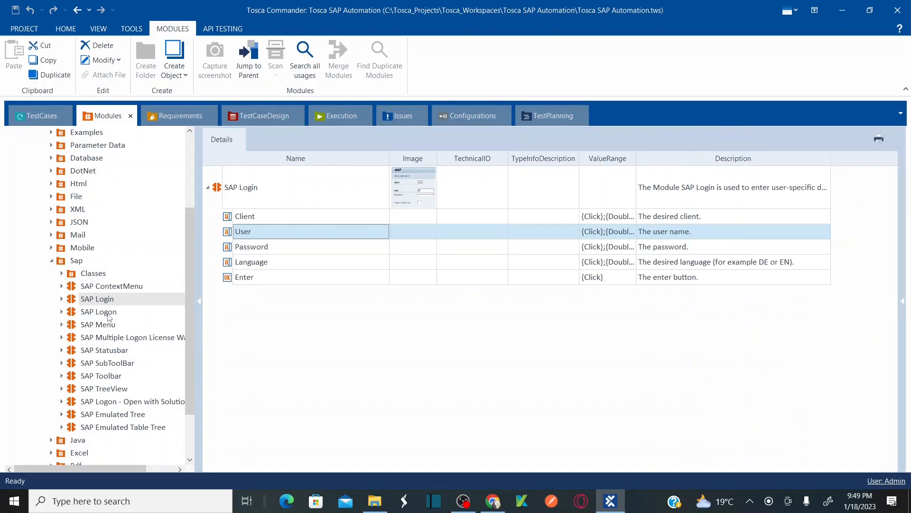
- Review the attributes of the SAP Logon, SAP Statusbar and SAP Toolbar modules in the Sap folder
{"action": "left_click", "coordinate": [104, 316]}
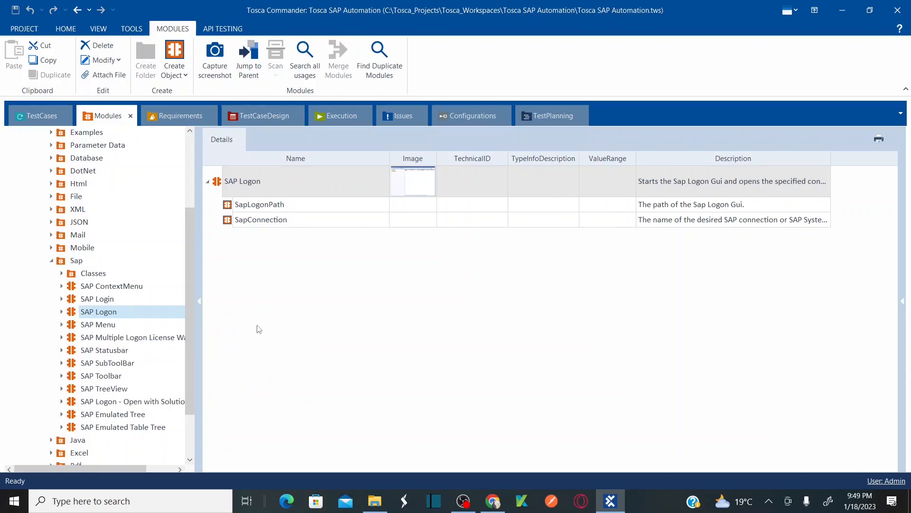
{"action": "left_click", "coordinate": [105, 352]}
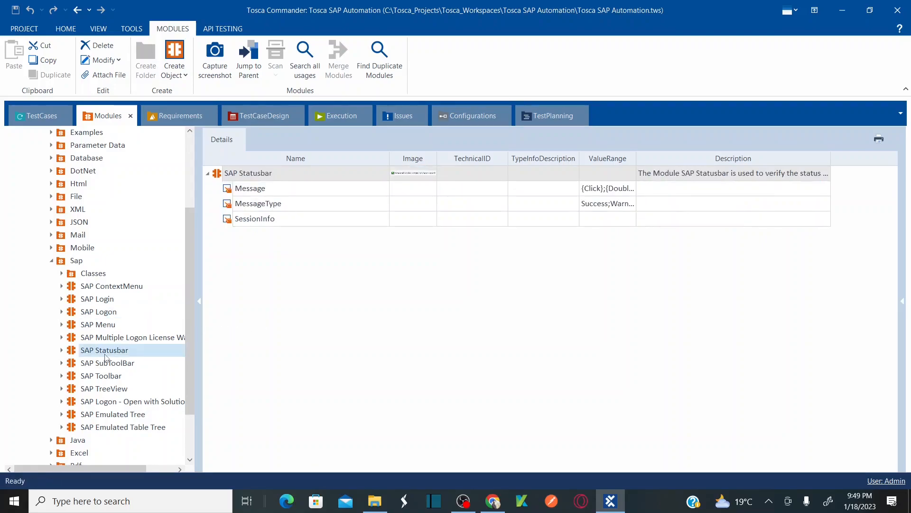
{"action": "left_click", "coordinate": [109, 377]}
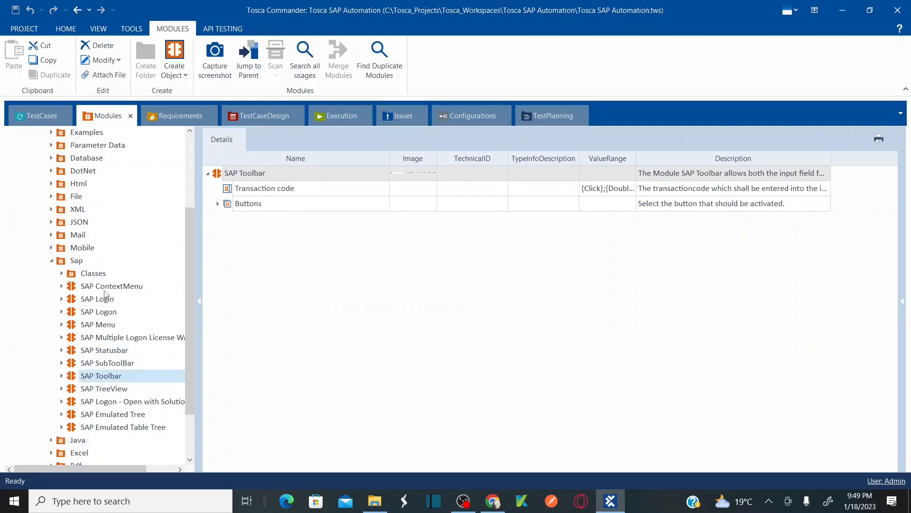
- Examine the nested ContextMenuEntry levels of the SAP ContextMenu module, collapse them and display the whole Sap folder's contents
{"action": "left_click", "coordinate": [104, 288]}
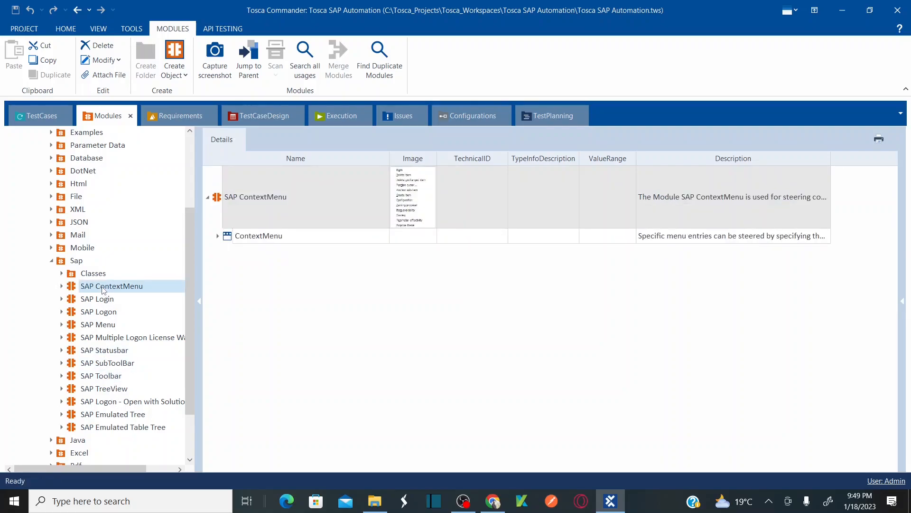
{"action": "left_click", "coordinate": [217, 236]}
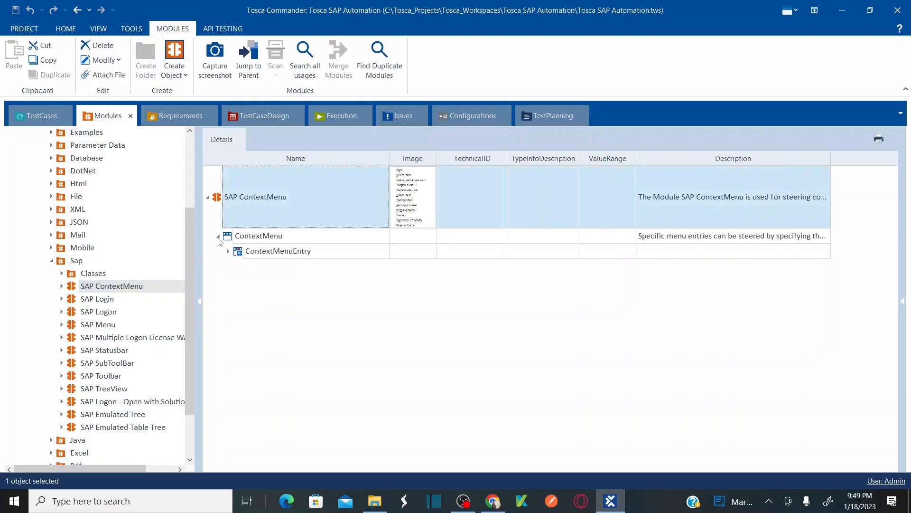
{"action": "left_click", "coordinate": [228, 251]}
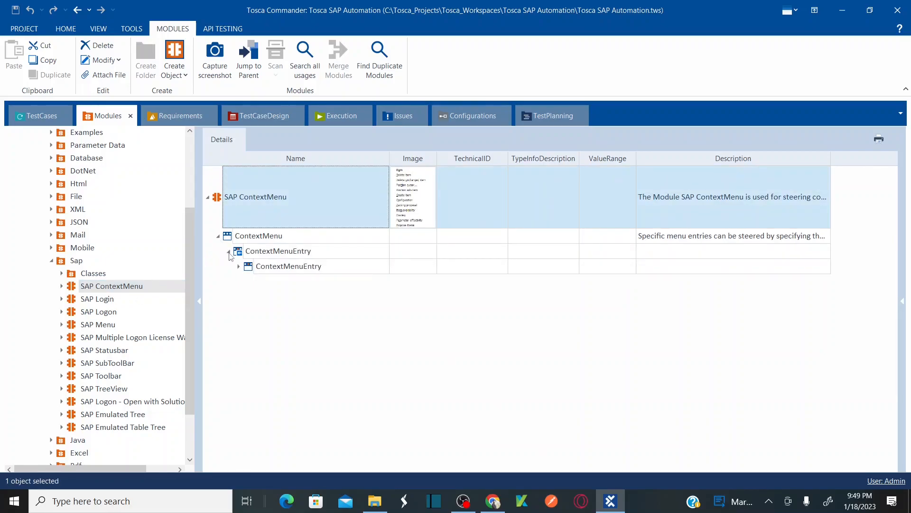
{"action": "left_click", "coordinate": [238, 266]}
{"action": "left_click", "coordinate": [249, 282]}
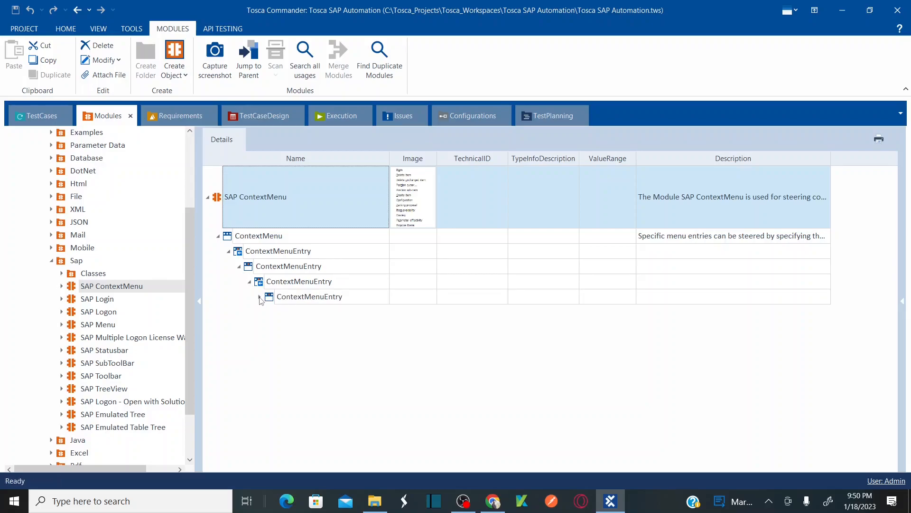
{"action": "left_click", "coordinate": [260, 297]}
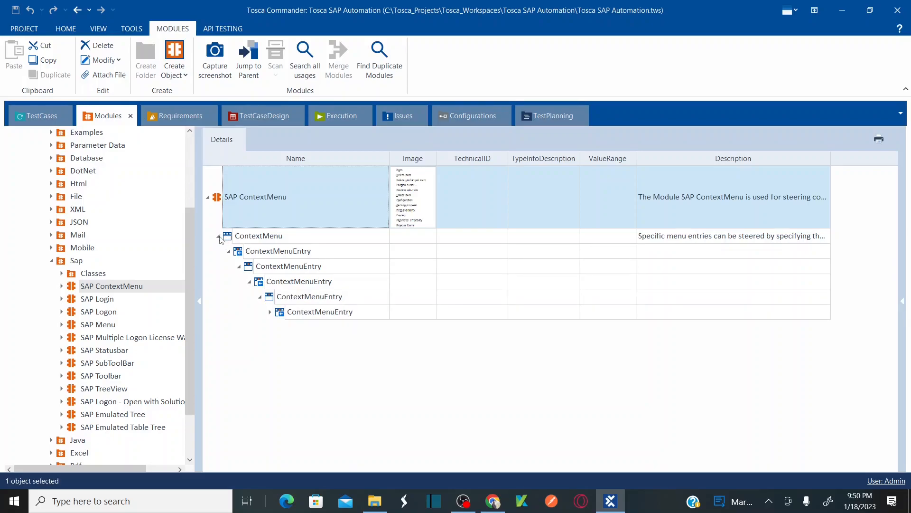
{"action": "left_click", "coordinate": [218, 236]}
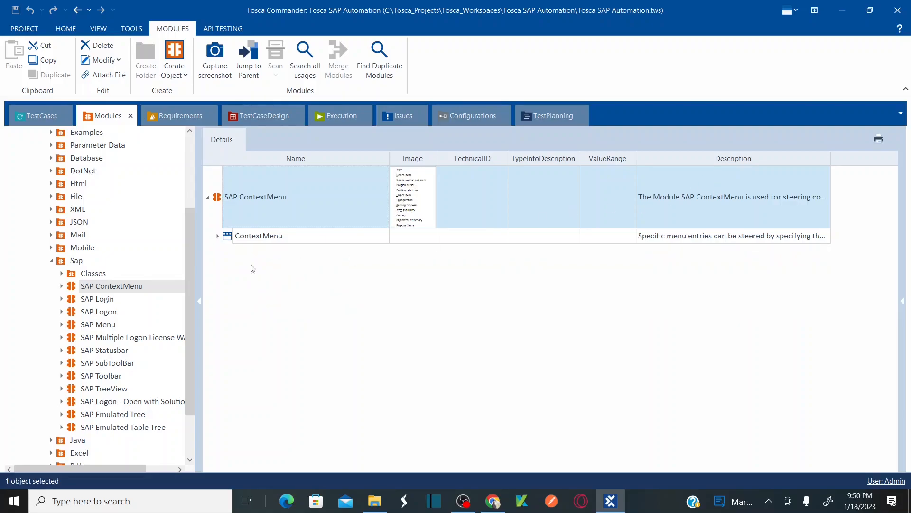
{"action": "left_click", "coordinate": [101, 261]}
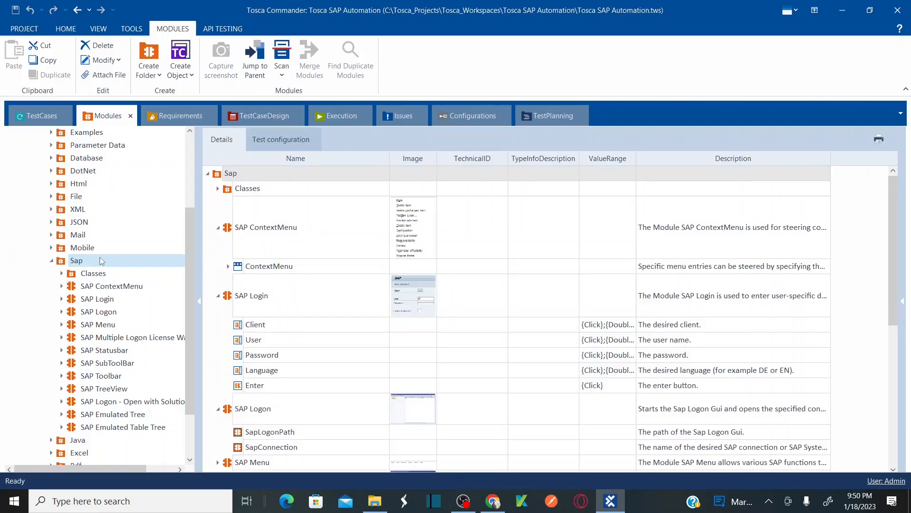
- Review the additional columns offered in the Column Chooser for the Sap folder's details table, and close the chooser
{"action": "right_click", "coordinate": [726, 160]}
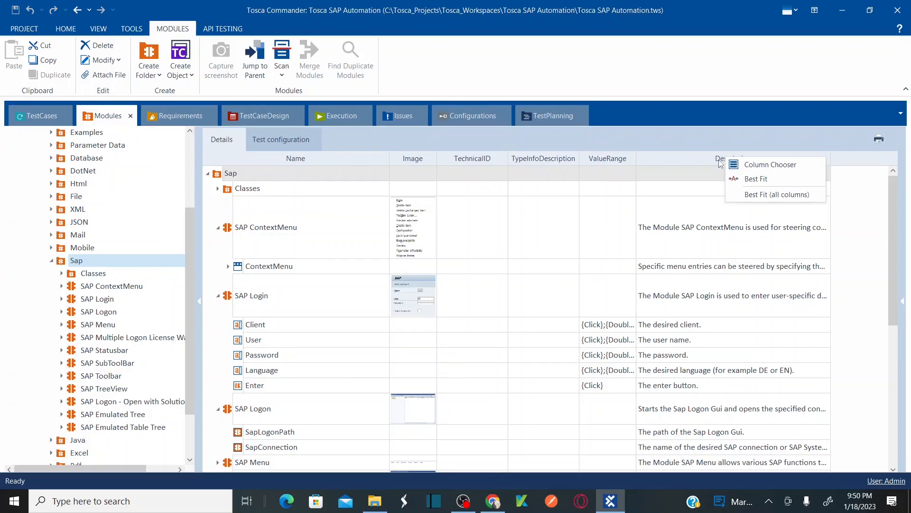
{"action": "left_click", "coordinate": [760, 166]}
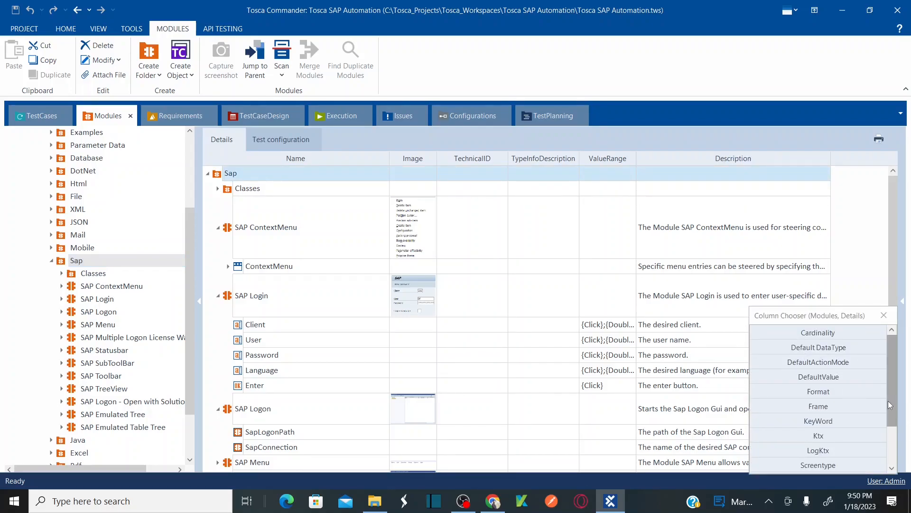
{"action": "mouse_move", "coordinate": [890, 405]}
{"action": "left_mouse_down"}
{"action": "mouse_move", "coordinate": [893, 445]}
{"action": "mouse_move", "coordinate": [893, 407]}
{"action": "left_mouse_up"}
{"action": "left_click", "coordinate": [884, 315]}
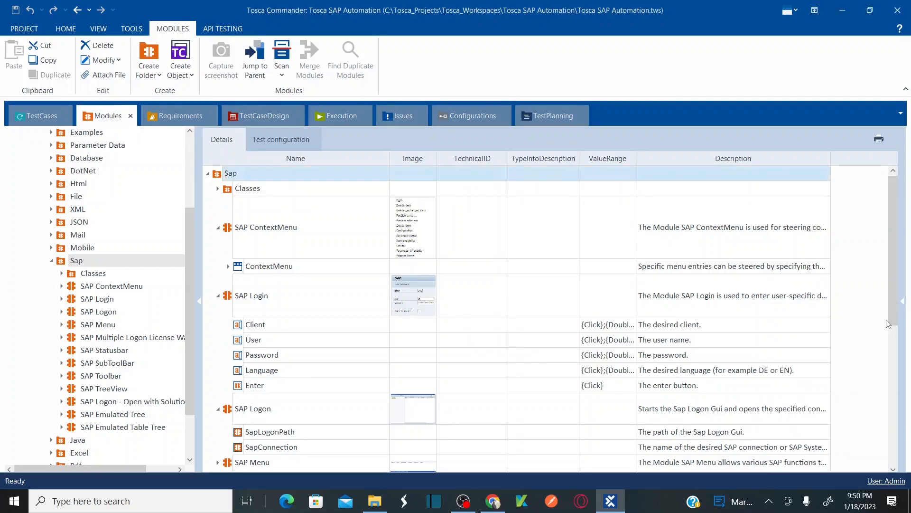
- Remove the Description column from the Sap folder's details table and restore it with the Column Chooser
{"action": "left_click_drag", "start_coordinate": [753, 161], "coordinate": [736, 205]}
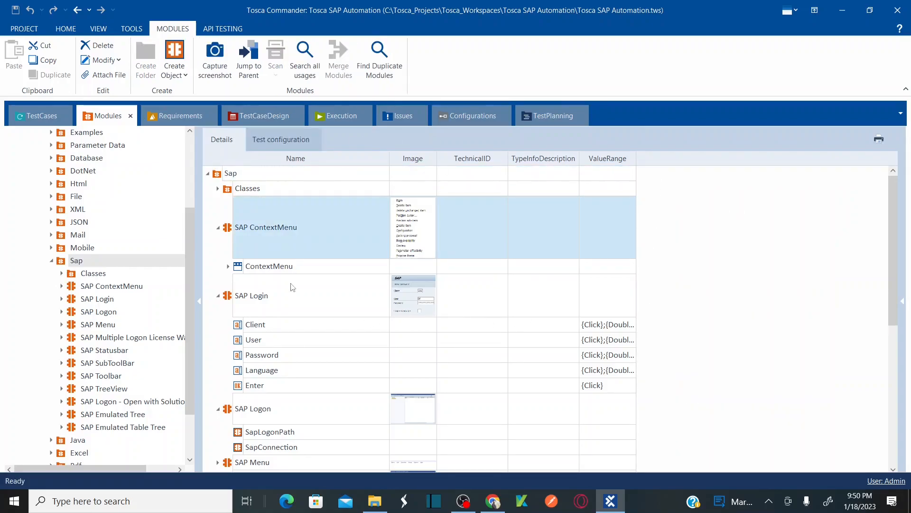
{"action": "right_click", "coordinate": [666, 164]}
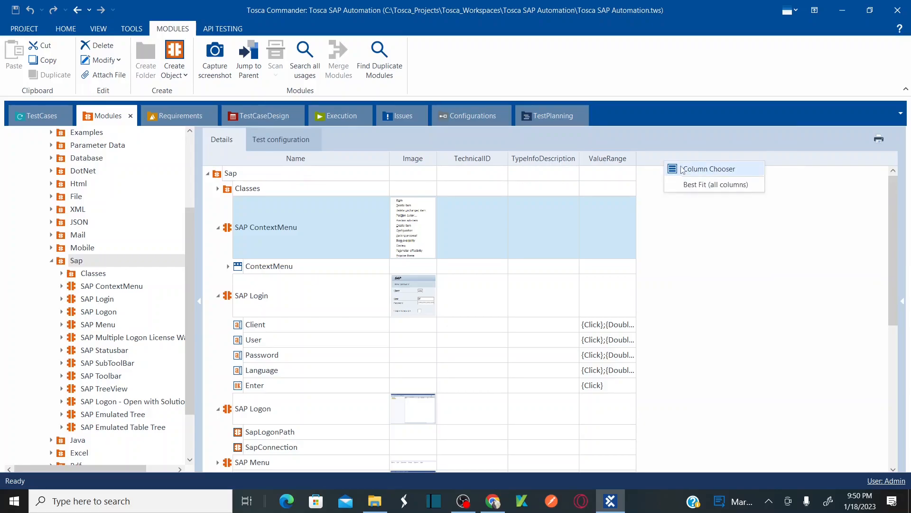
{"action": "left_click", "coordinate": [682, 170]}
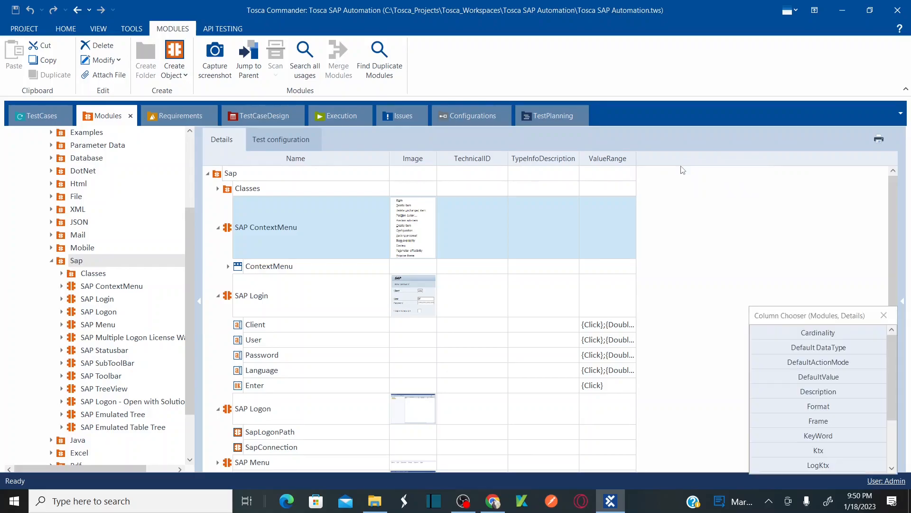
{"action": "left_click", "coordinate": [828, 392]}
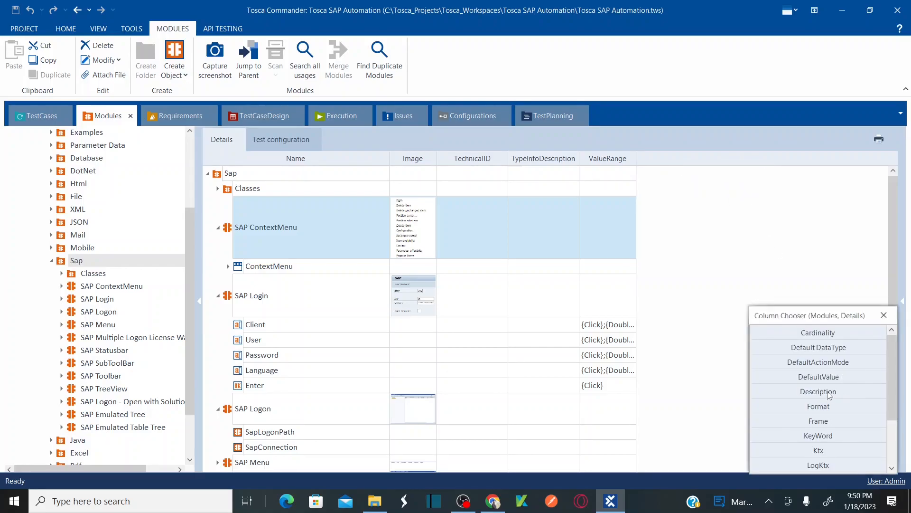
{"action": "double_click", "coordinate": [816, 394]}
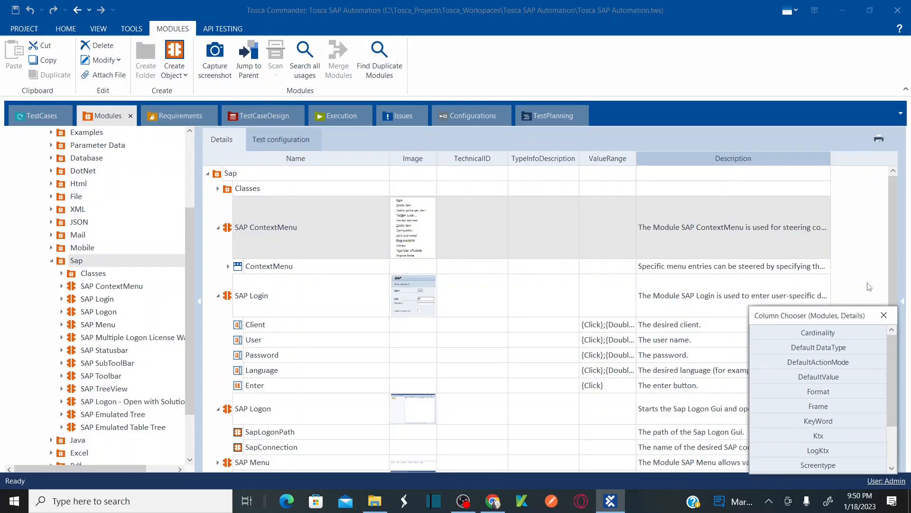
{"action": "left_click", "coordinate": [884, 316]}
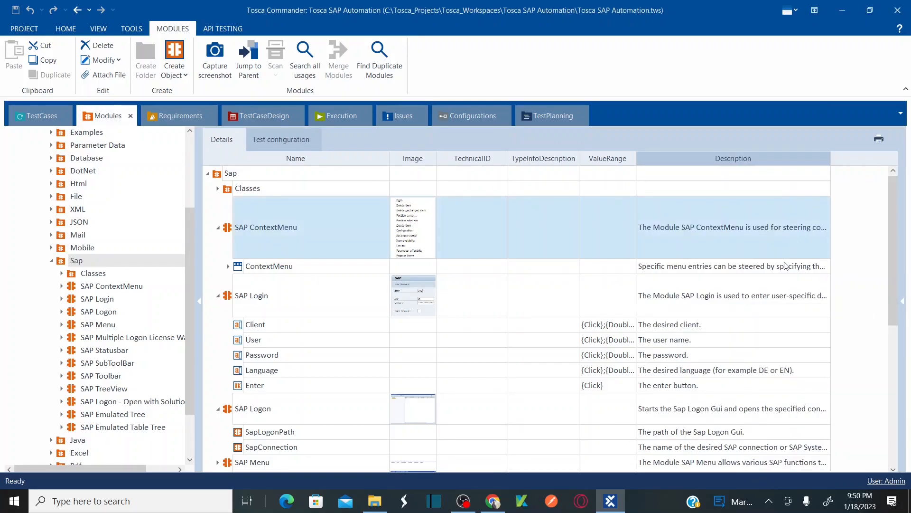
- Examine the descriptions of the SAP Login and SAP Logon modules, reading SAP Login's full text, and look through the remaining SAP modules
{"action": "left_click", "coordinate": [723, 299]}
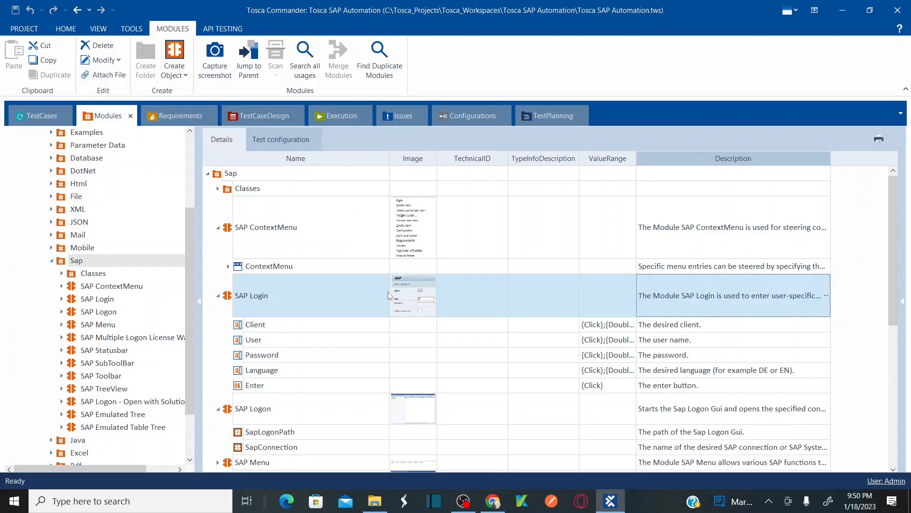
{"action": "left_click_drag", "start_coordinate": [894, 247], "coordinate": [886, 309]}
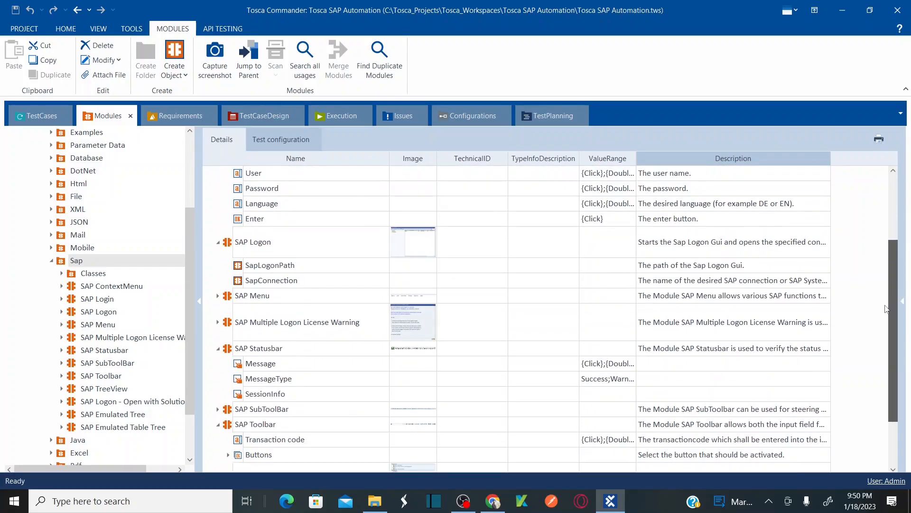
{"action": "left_click", "coordinate": [736, 245]}
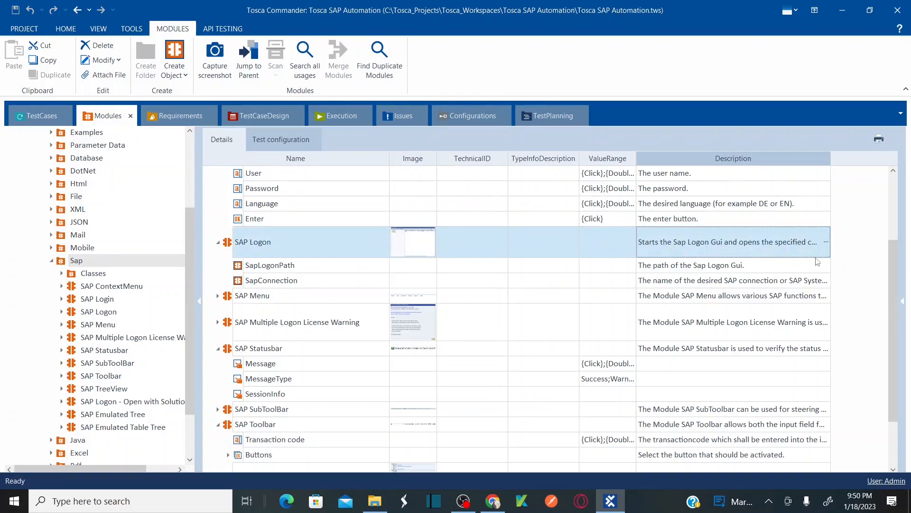
{"action": "left_click_drag", "start_coordinate": [891, 280], "coordinate": [897, 223]}
{"action": "left_click", "coordinate": [694, 285]}
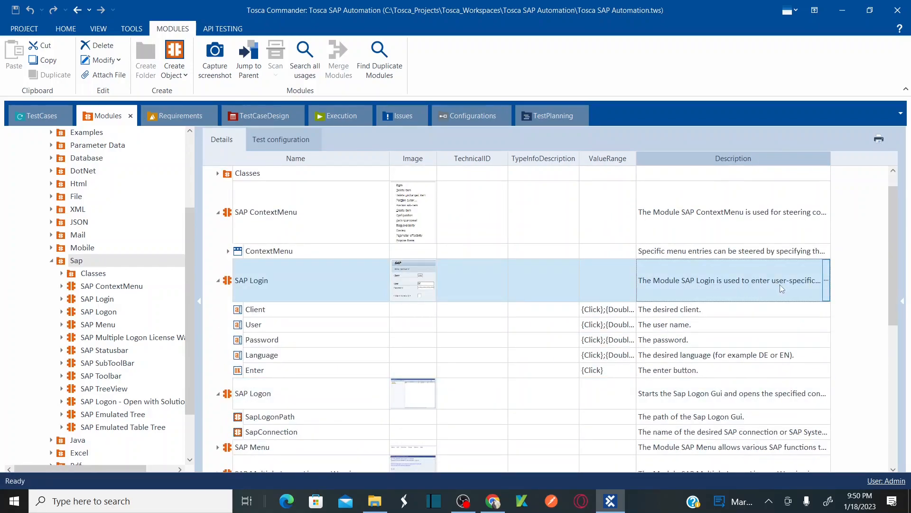
{"action": "left_click", "coordinate": [828, 288]}
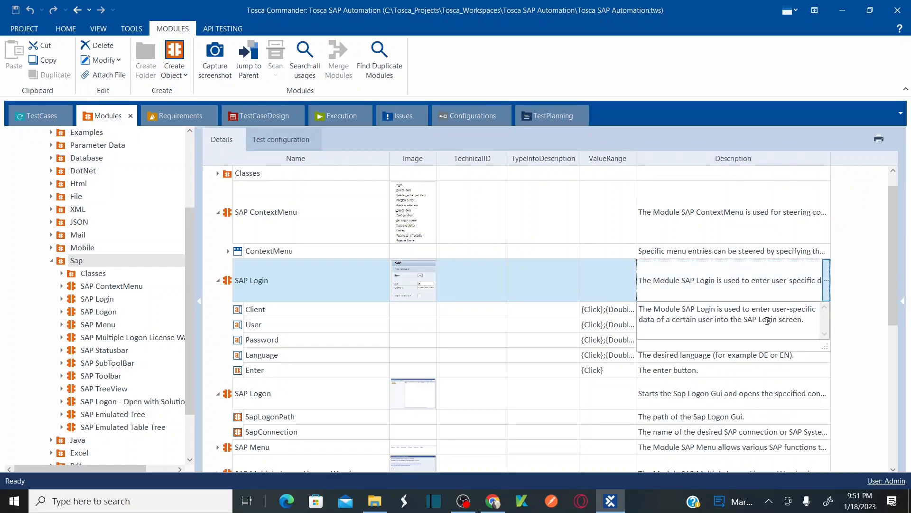
{"action": "left_click", "coordinate": [861, 302]}
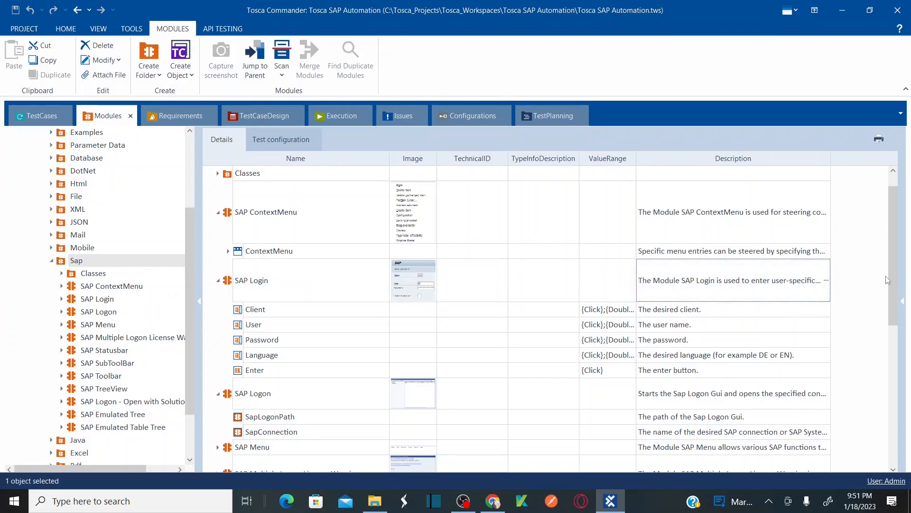
{"action": "left_click_drag", "start_coordinate": [894, 271], "coordinate": [886, 357]}
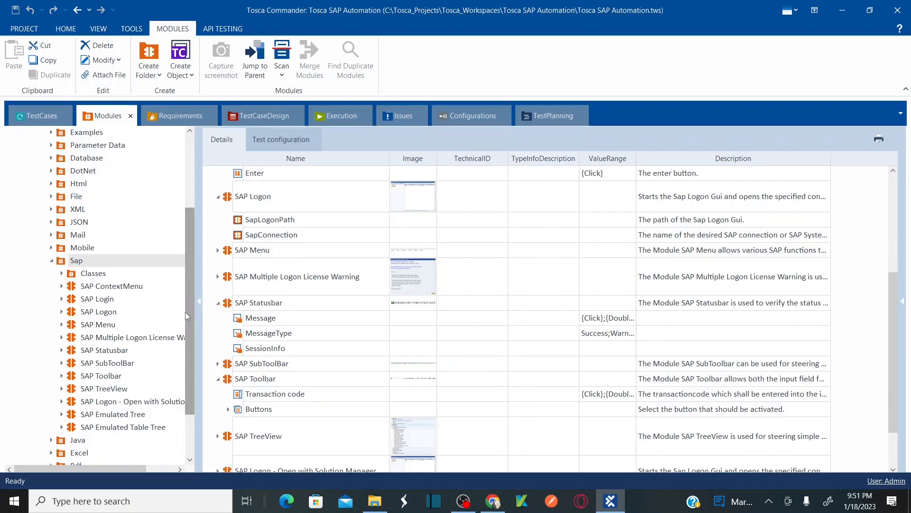
{"action": "scroll", "coordinate": [185, 312], "scroll_direction": "down", "scroll_amount": 1}
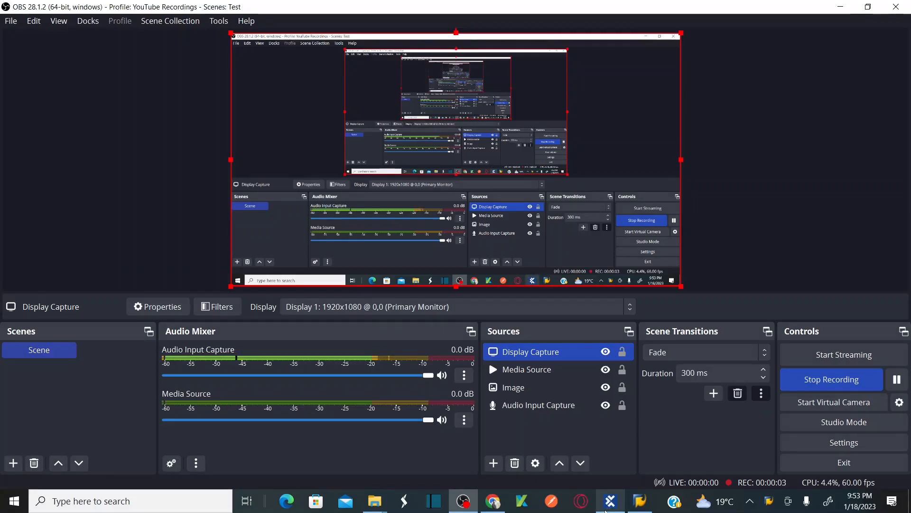
- Switch to the Modules section of Tosca Commander and bring up the SAP Logon 740 window
{"action": "mouse_move", "coordinate": [606, 510]}
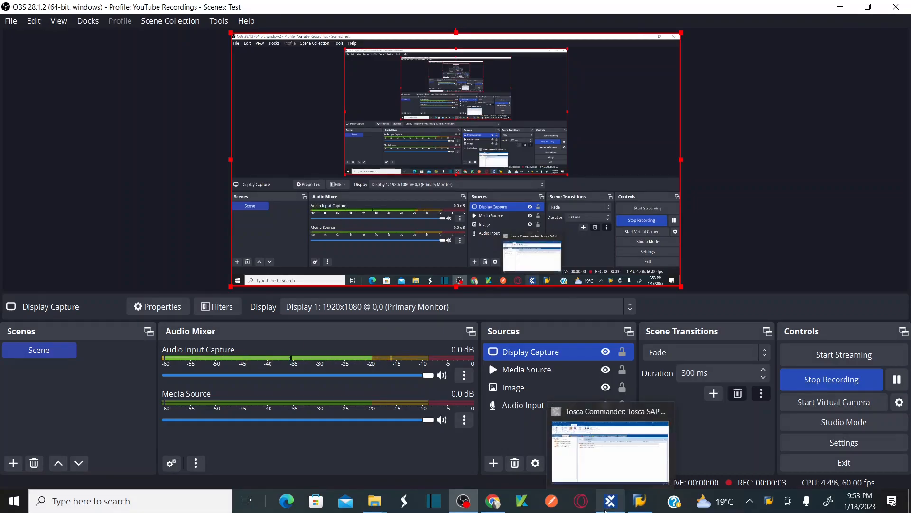
{"action": "left_click", "coordinate": [612, 464]}
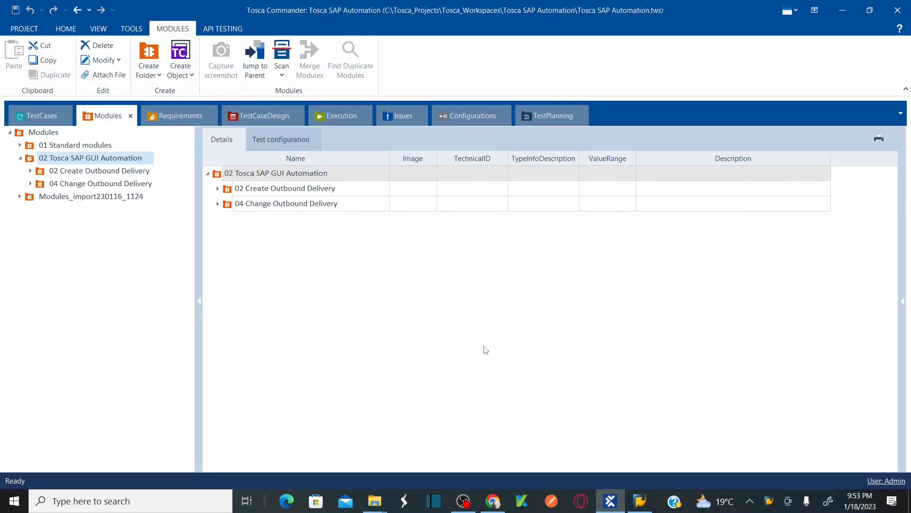
{"action": "mouse_move", "coordinate": [646, 499]}
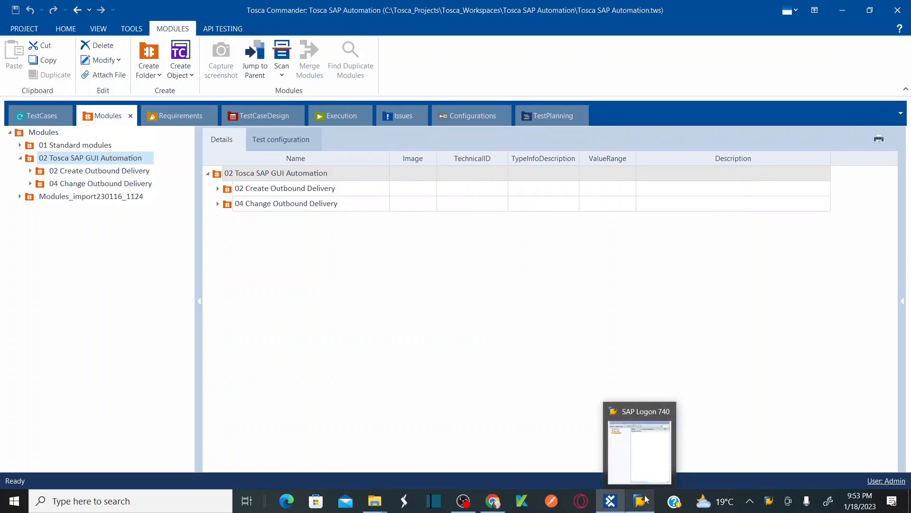
{"action": "left_click", "coordinate": [646, 498]}
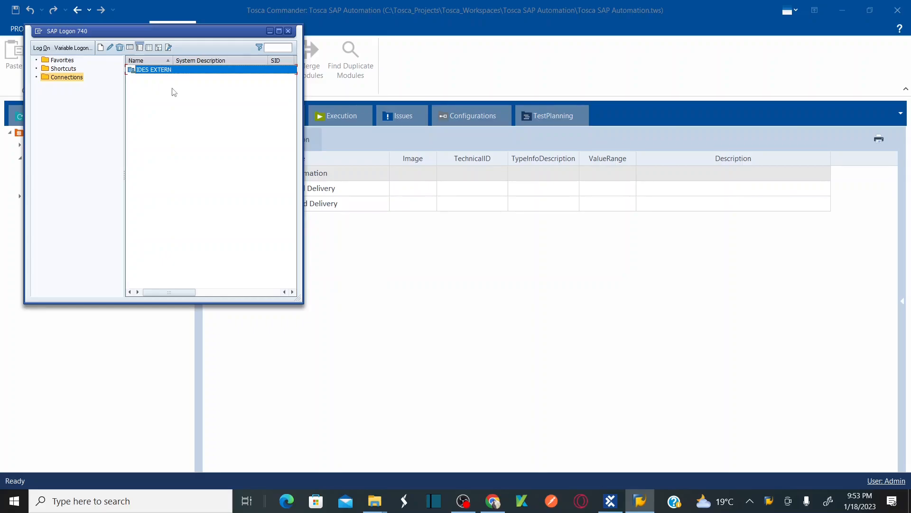
- Search Windows for "sap" and launch the SAP Logon app
{"action": "left_click", "coordinate": [15, 501]}
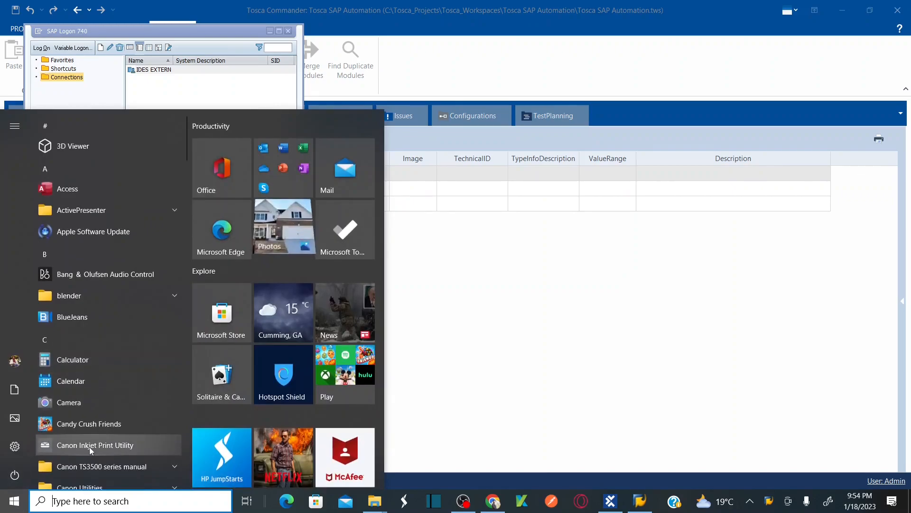
{"action": "type", "text": "sa"}
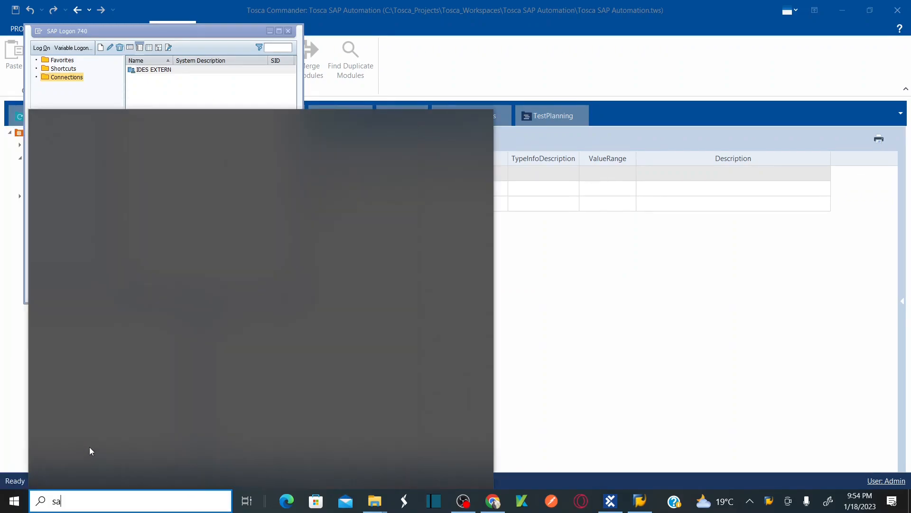
{"action": "type", "text": "p"}
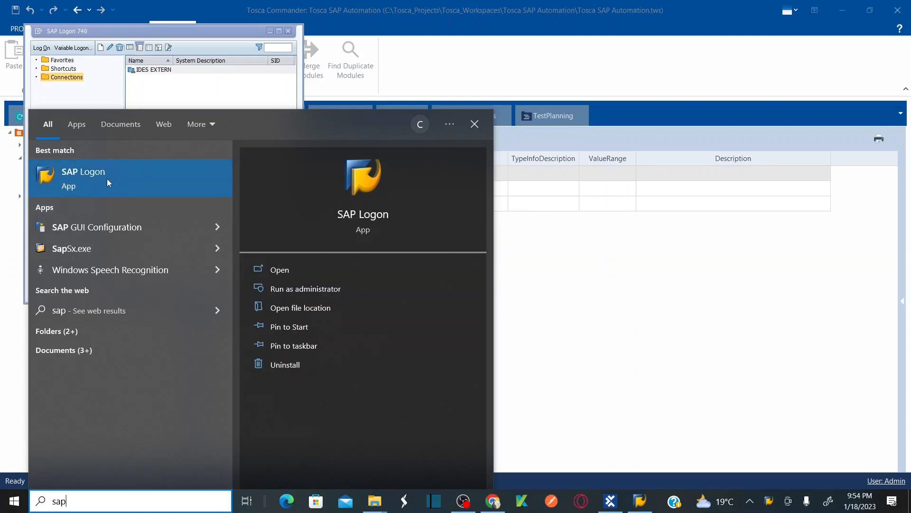
{"action": "left_click", "coordinate": [118, 186]}
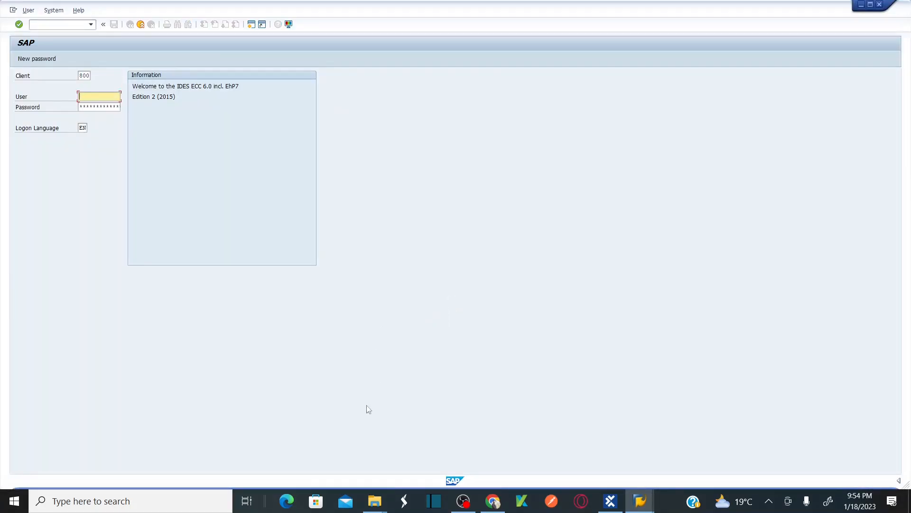
{"action": "left_click", "coordinate": [370, 507]}
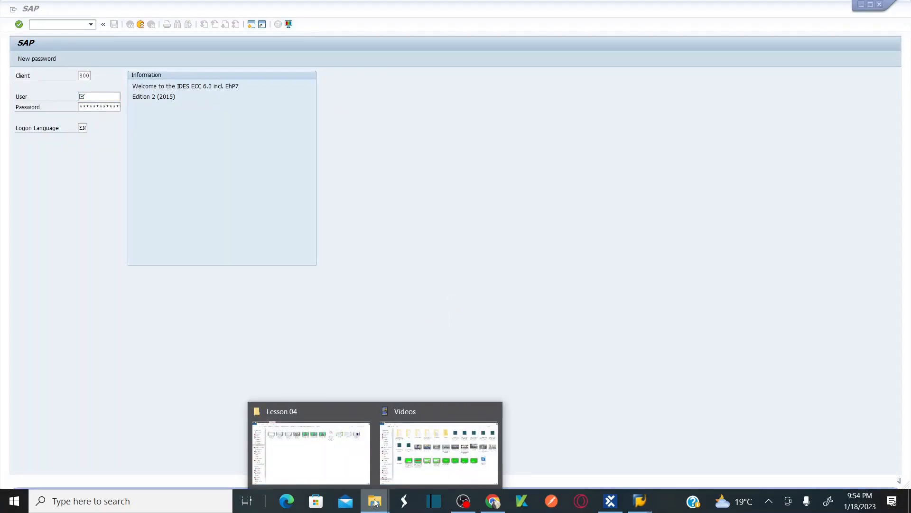
{"action": "left_click", "coordinate": [414, 470]}
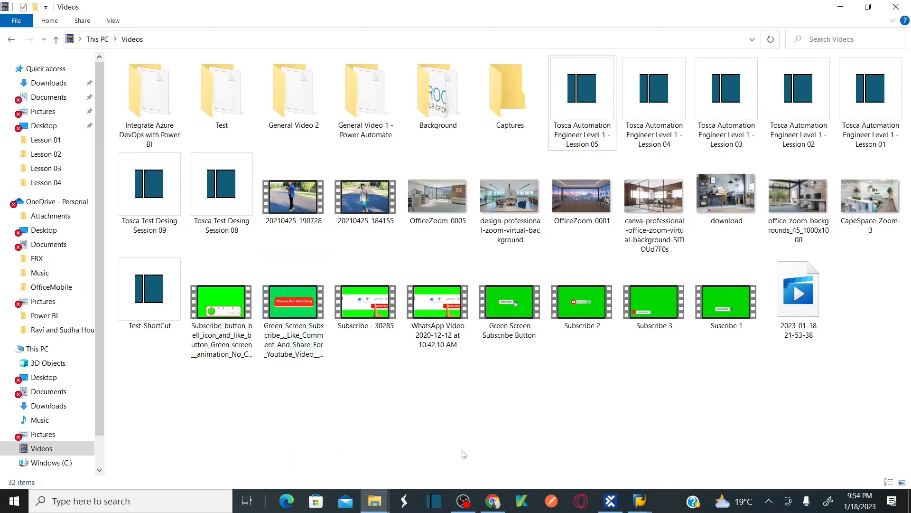
{"action": "left_click", "coordinate": [467, 508]}
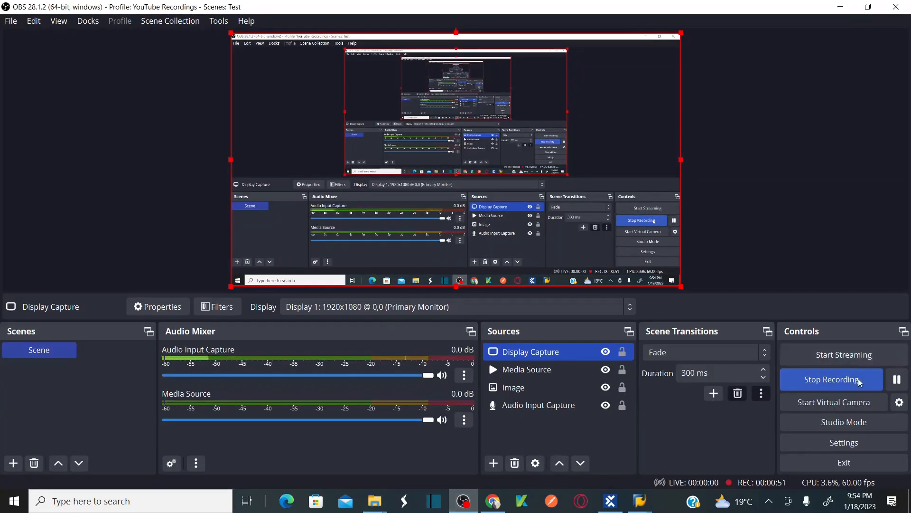
{"action": "key", "text": "alt+Tab"}
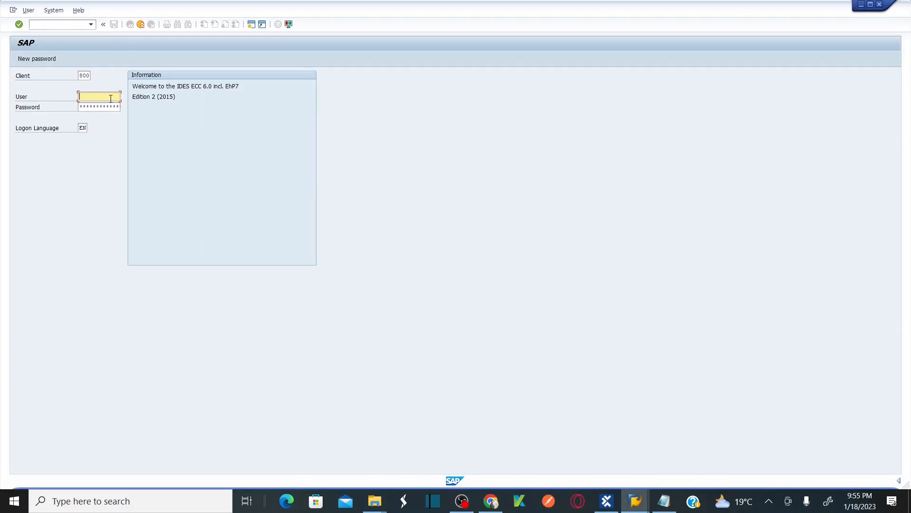
- Log in to SAP with the user name and account password, and open the Create Sales Order initial screen by transaction code
{"action": "key", "text": "ctrl+v"}
{"action": "key", "text": "Tab"}
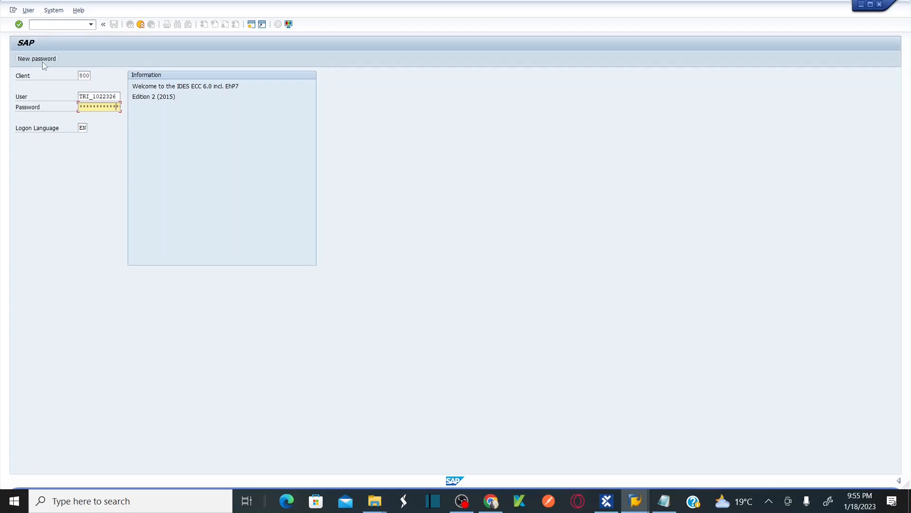
{"action": "left_click", "coordinate": [19, 24]}
{"action": "left_click", "coordinate": [19, 25]}
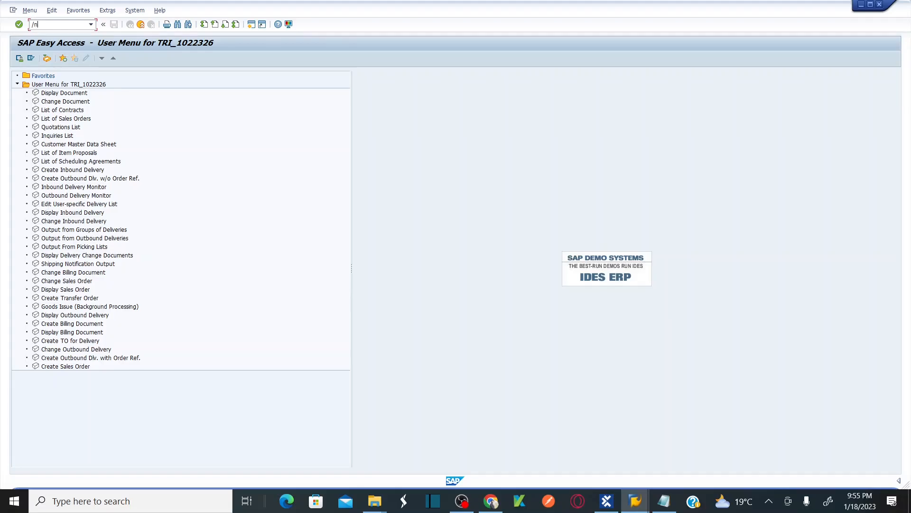
{"action": "key", "text": "Return"}
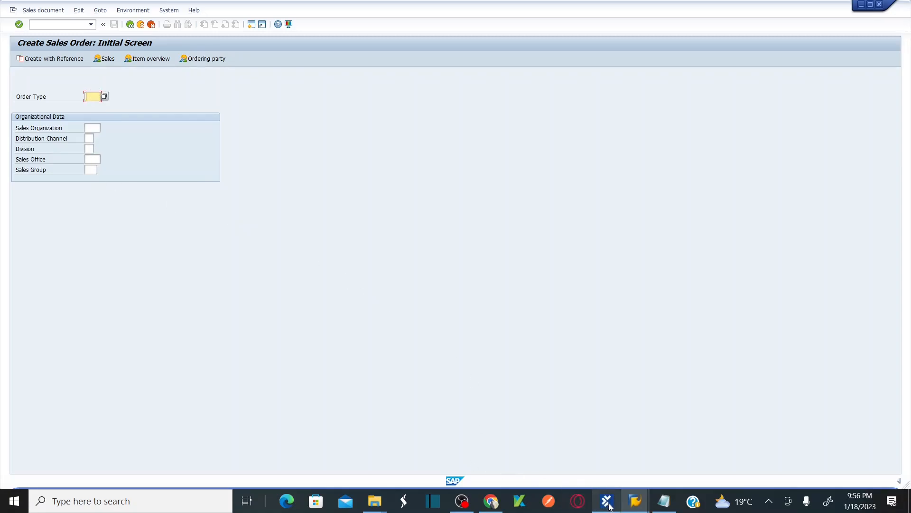
- Switch to Tosca Commander and select the 02 Tosca SAP GUI Automation folder in the module details
{"action": "left_click", "coordinate": [593, 427]}
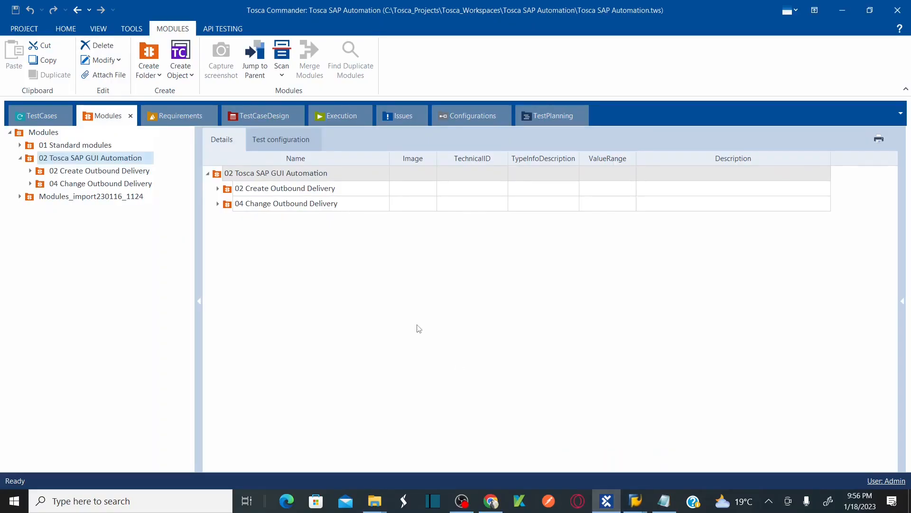
{"action": "left_click", "coordinate": [305, 174]}
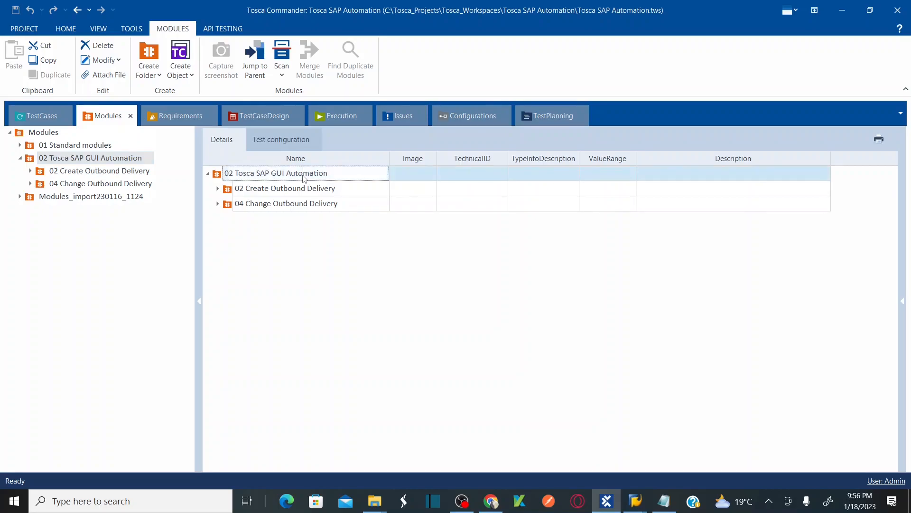
{"action": "left_click", "coordinate": [218, 176]}
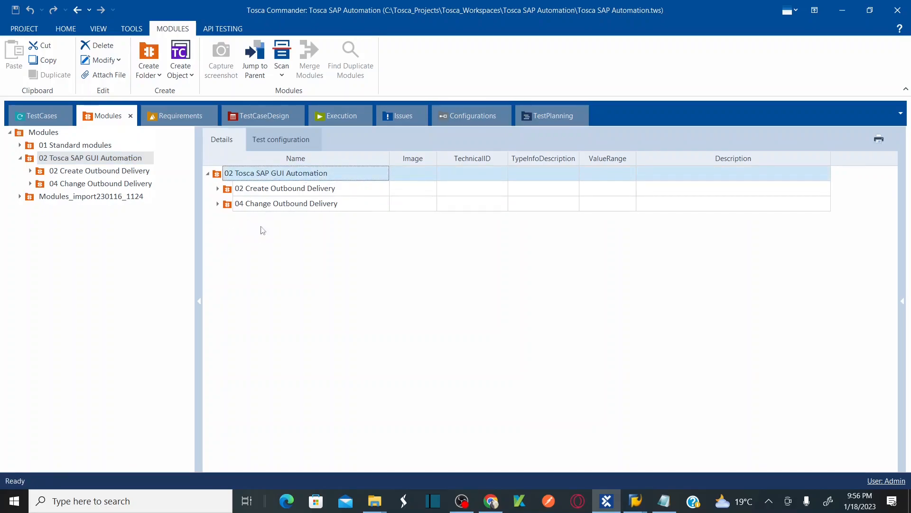
- Start an application scan from the 02 Tosca SAP GUI Automation folder on the Create Sales Order: Initial Screen window, allowing the script to attach to SAP
{"action": "key", "text": "alt+Tab"}
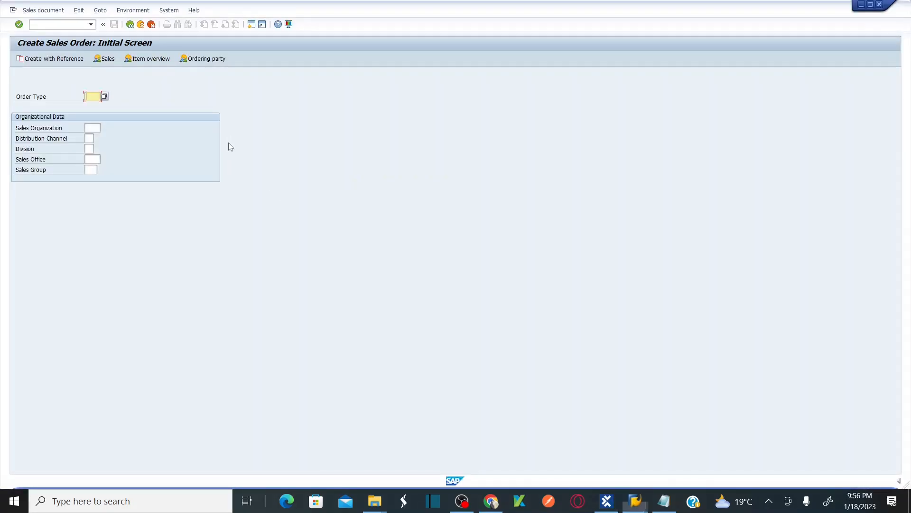
{"action": "key", "text": "alt+Tab"}
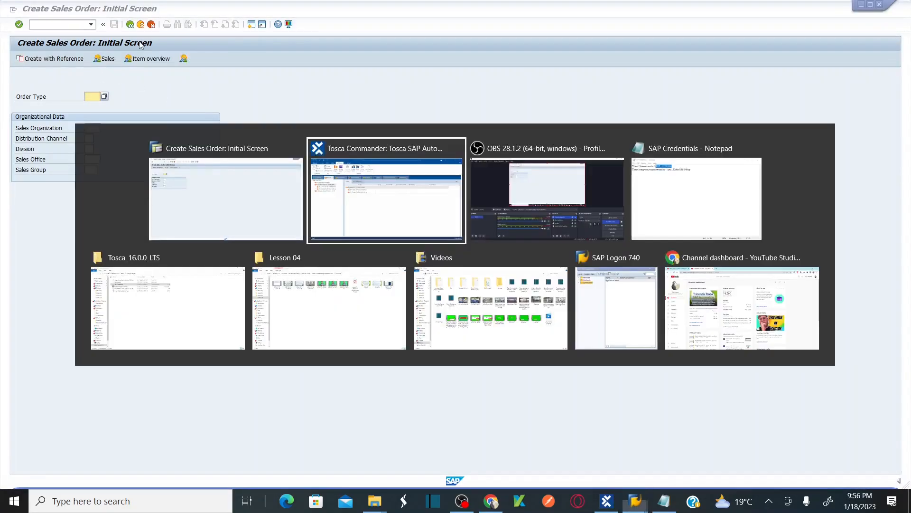
{"action": "right_click", "coordinate": [235, 175]}
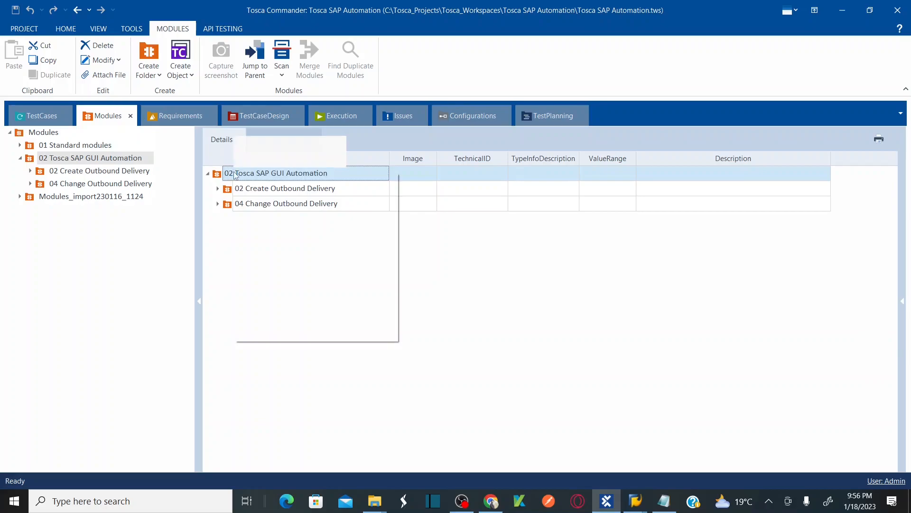
{"action": "mouse_move", "coordinate": [385, 208]}
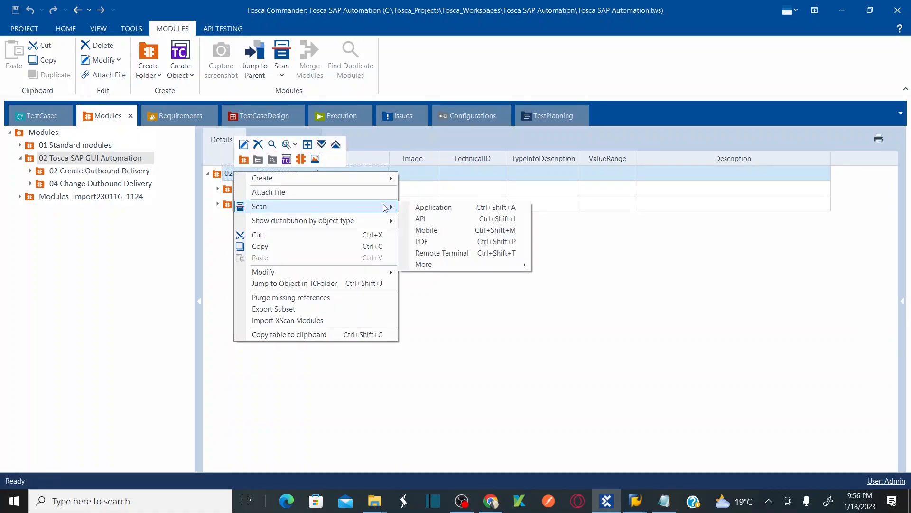
{"action": "left_click", "coordinate": [436, 208]}
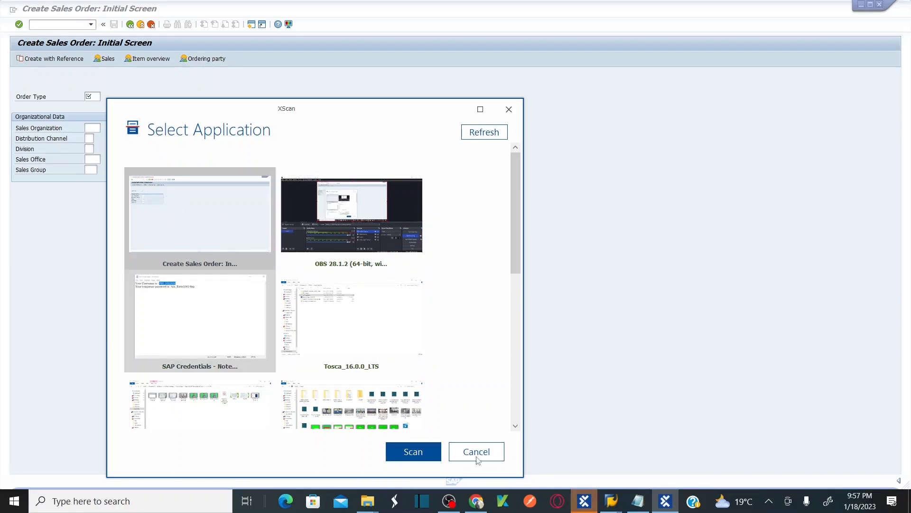
{"action": "left_click", "coordinate": [419, 456]}
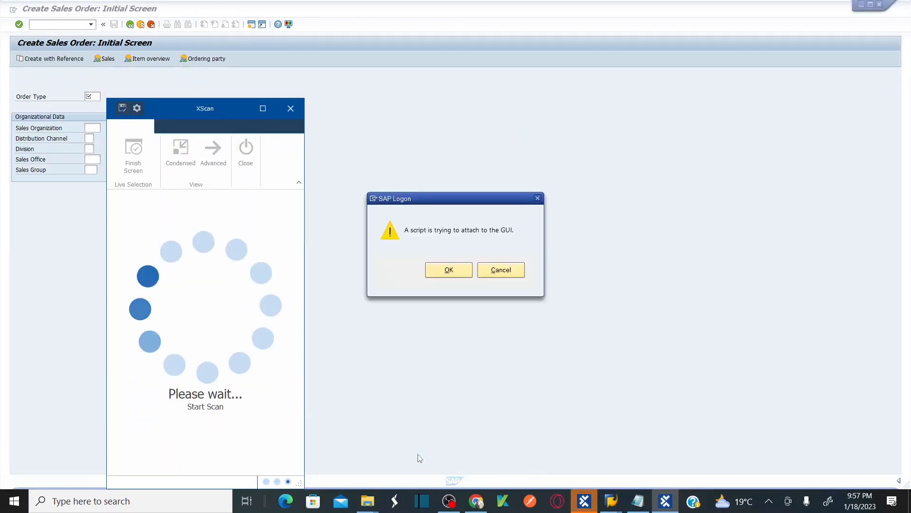
{"action": "left_click", "coordinate": [442, 276]}
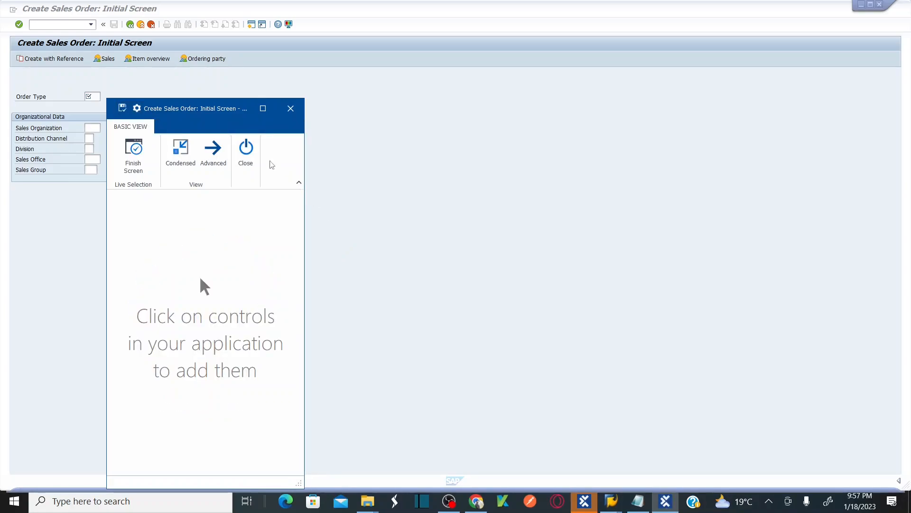
- Move XScan clear of the SAP fields and add the Order Type and Sales Organization fields to the scan in Basic view
{"action": "left_click_drag", "start_coordinate": [204, 110], "coordinate": [488, 117]}
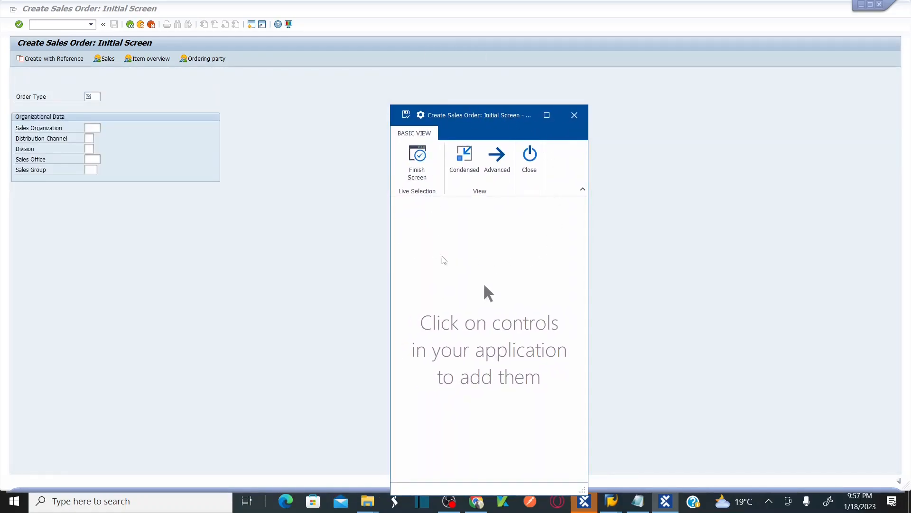
{"action": "left_click", "coordinate": [507, 173]}
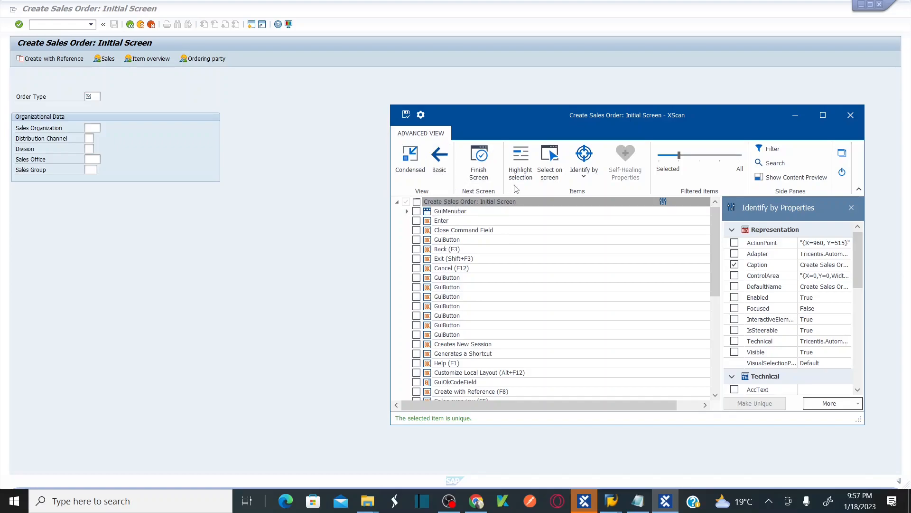
{"action": "left_click", "coordinate": [445, 172]}
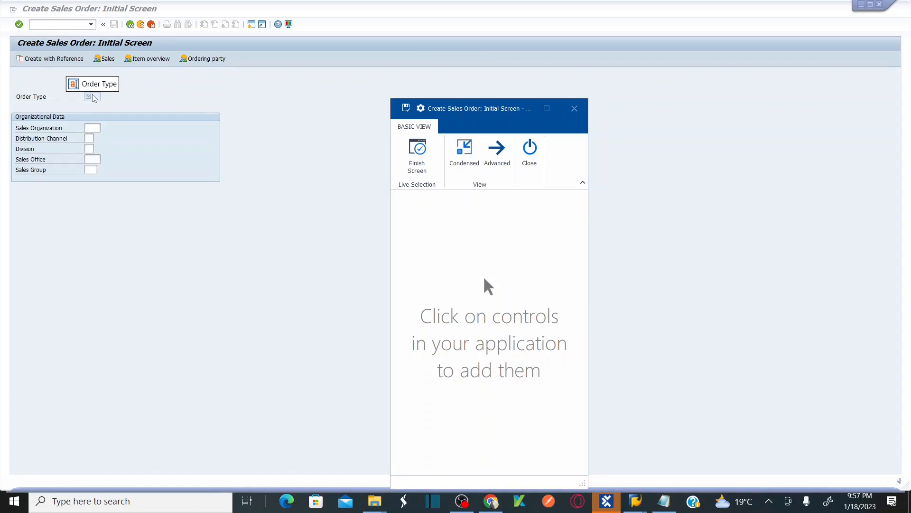
{"action": "left_click", "coordinate": [92, 97]}
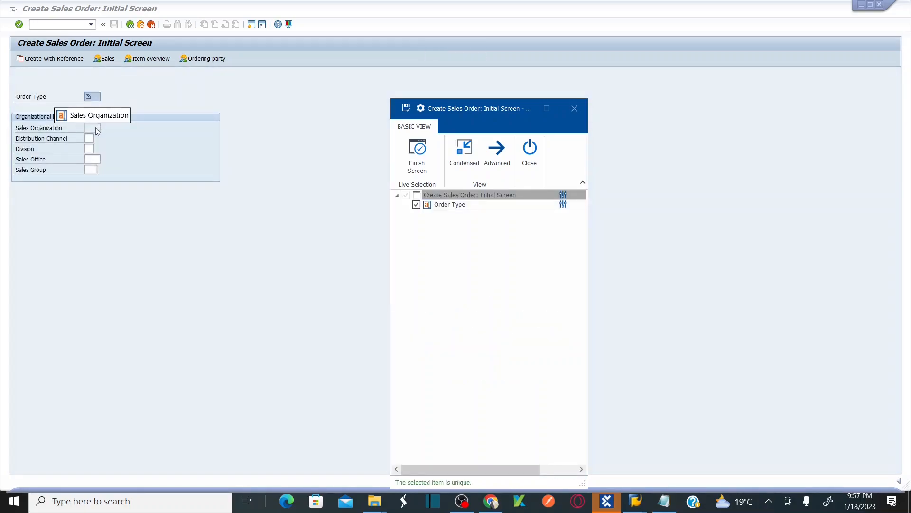
{"action": "left_click", "coordinate": [94, 128]}
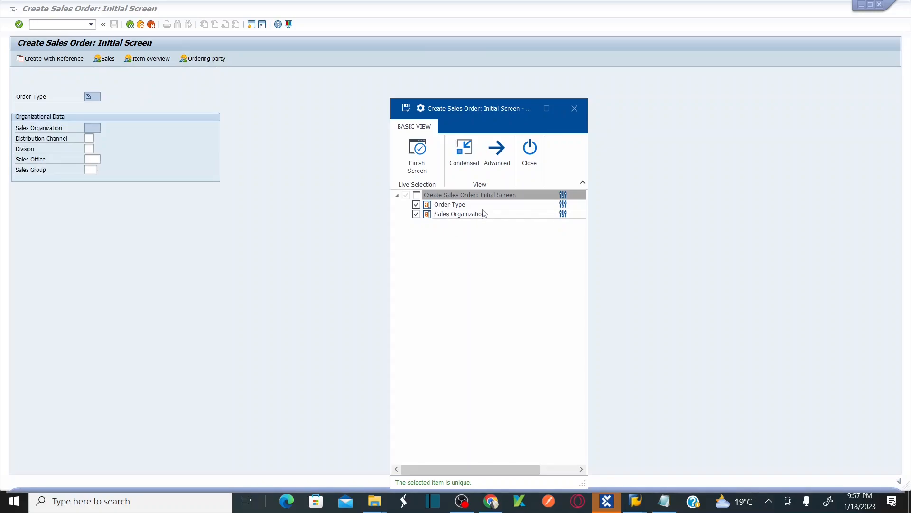
- Show the scan in Advanced view and examine the identification properties of the selected Order Type control
{"action": "left_click", "coordinate": [497, 151]}
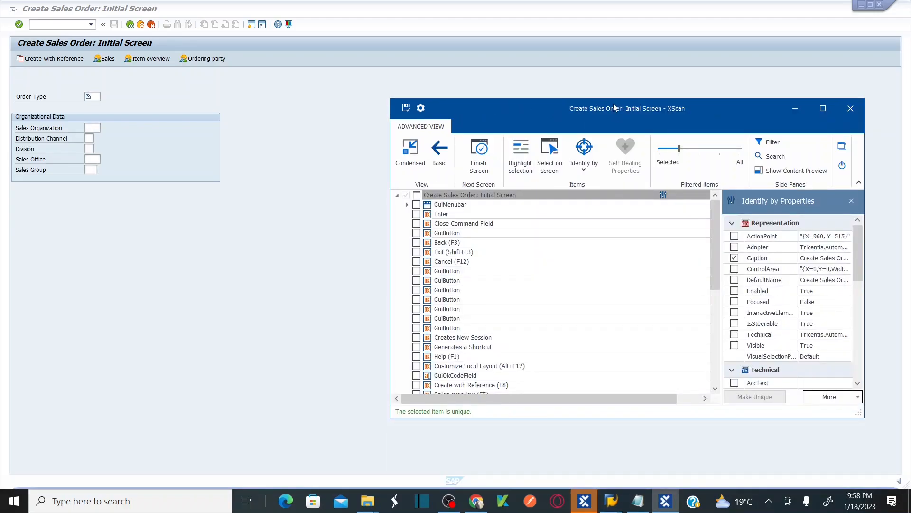
{"action": "left_click_drag", "start_coordinate": [614, 108], "coordinate": [501, 83]}
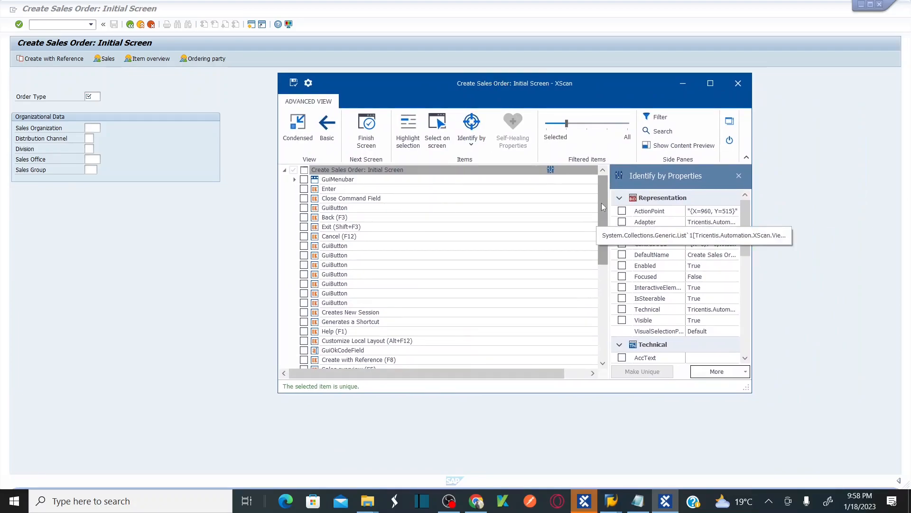
{"action": "left_click_drag", "start_coordinate": [602, 210], "coordinate": [602, 190]}
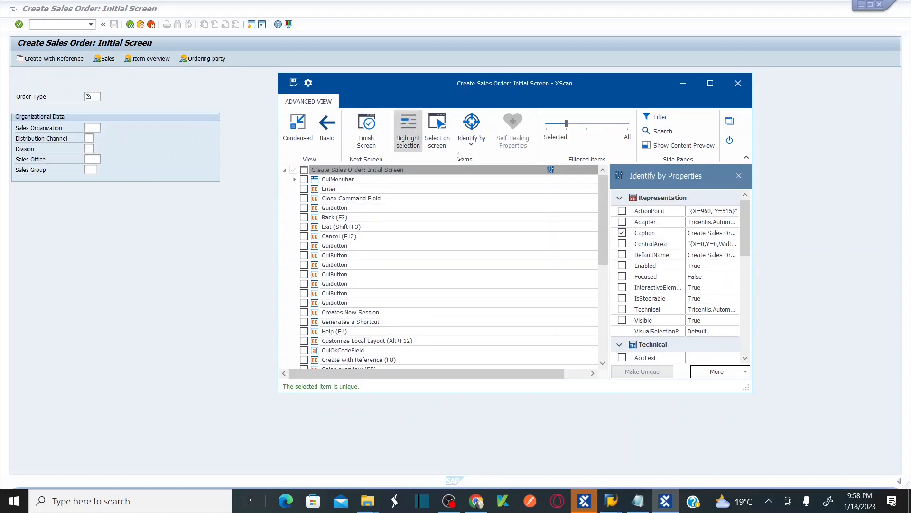
{"action": "left_click_drag", "start_coordinate": [603, 230], "coordinate": [599, 294]}
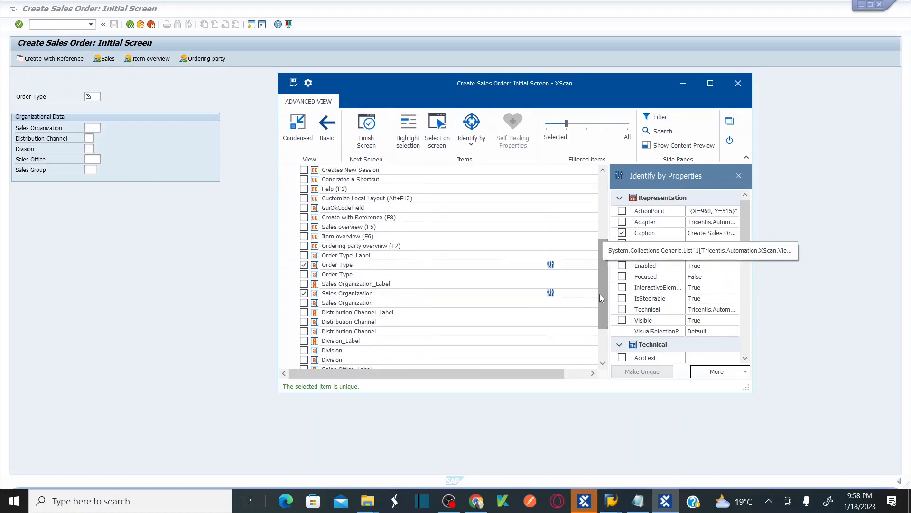
{"action": "left_click", "coordinate": [409, 265]}
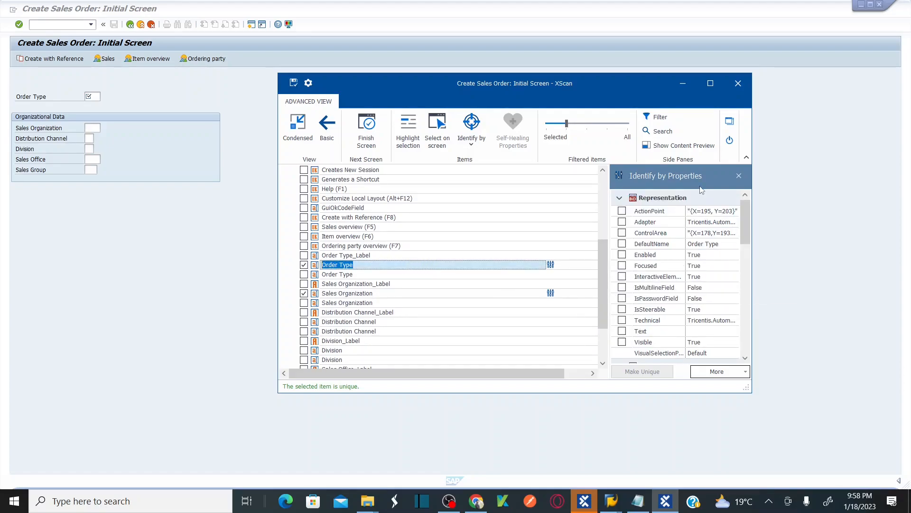
{"action": "left_click_drag", "start_coordinate": [747, 220], "coordinate": [748, 313]}
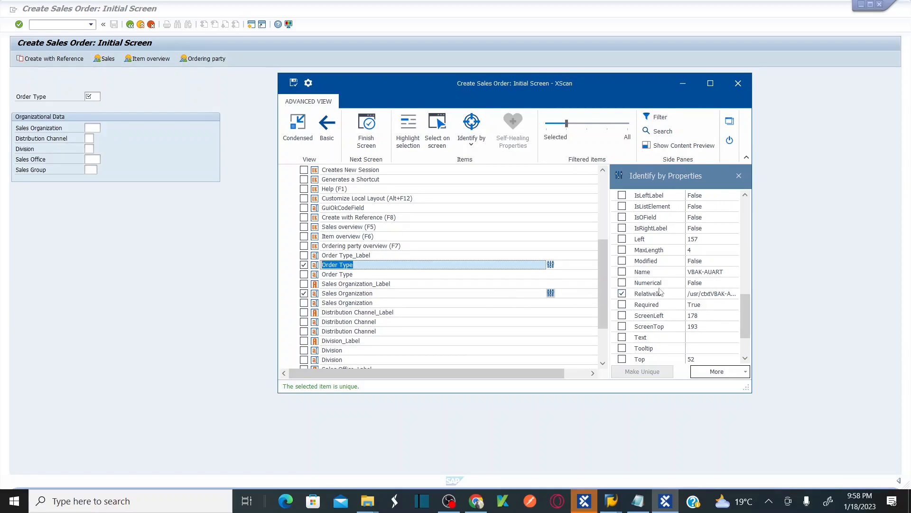
{"action": "scroll", "coordinate": [746, 207], "scroll_direction": "up", "scroll_amount": 10}
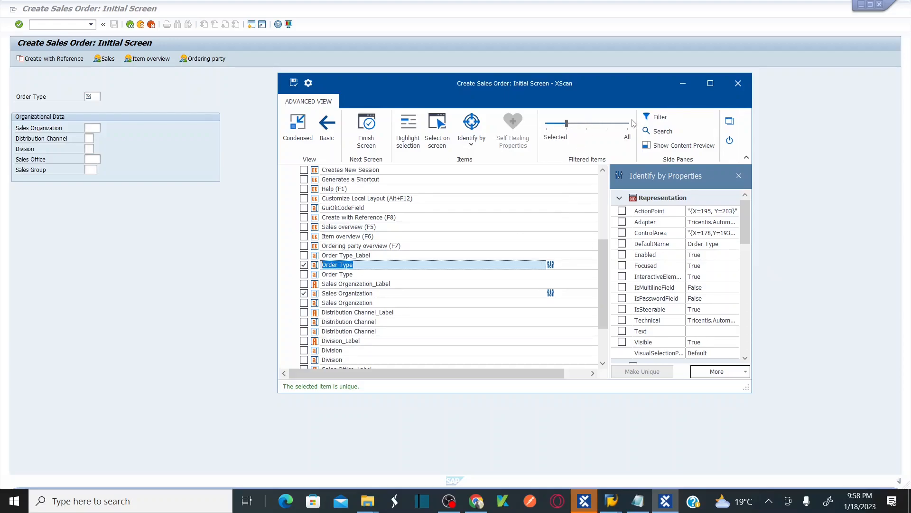
- Compare the scanned items at different filter levels up to All, and finish with only the selected controls listed
{"action": "left_click", "coordinate": [549, 125]}
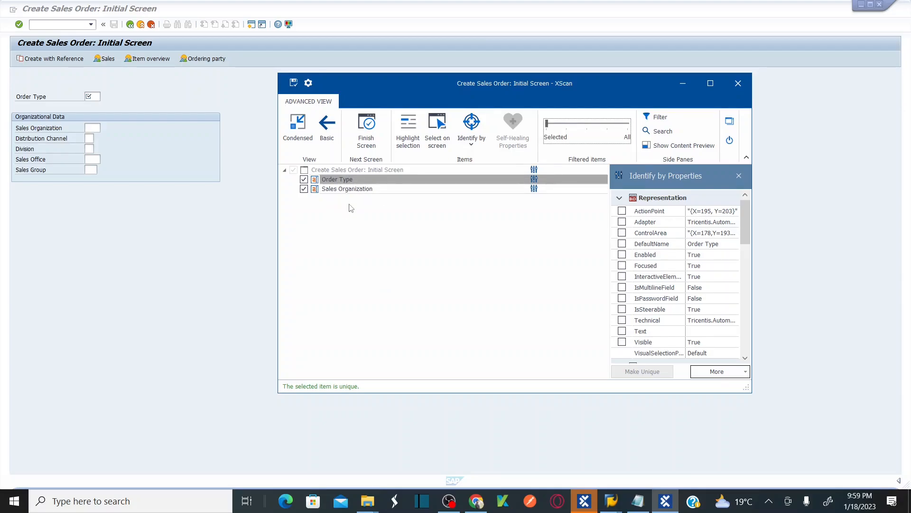
{"action": "left_click", "coordinate": [568, 124]}
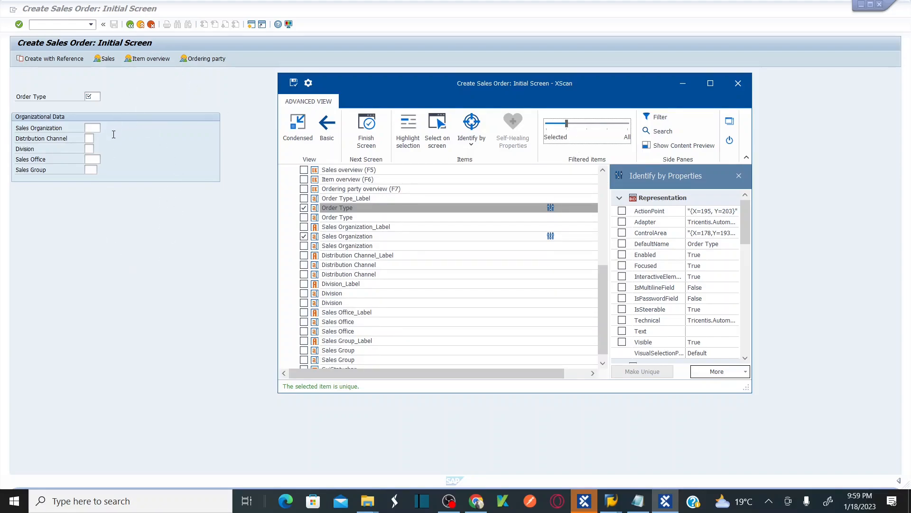
{"action": "left_click", "coordinate": [587, 124]}
{"action": "left_click", "coordinate": [626, 125]}
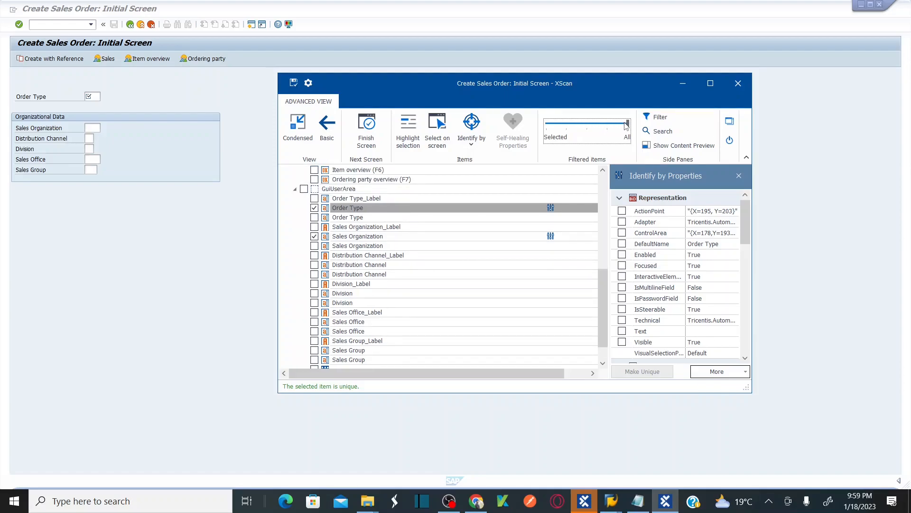
{"action": "left_click", "coordinate": [603, 186]}
{"action": "left_click", "coordinate": [603, 186]}
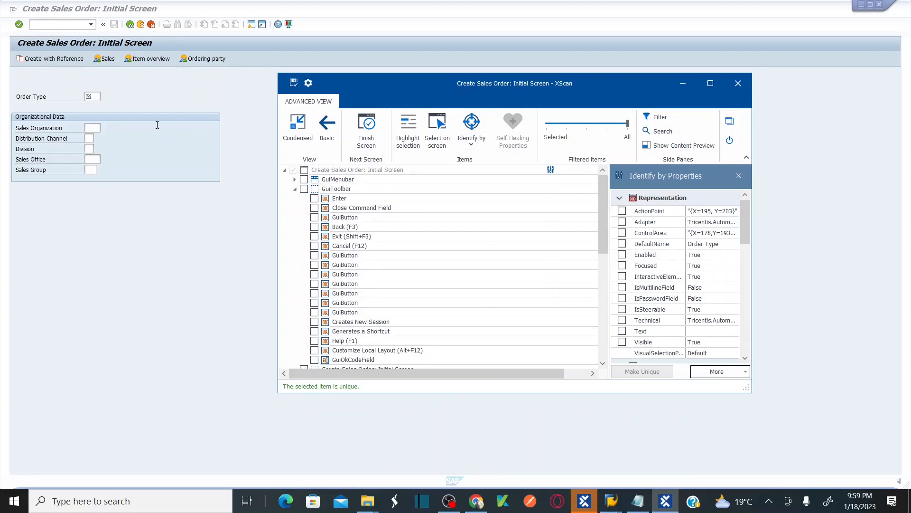
{"action": "left_click", "coordinate": [588, 124]}
{"action": "left_click", "coordinate": [571, 124]}
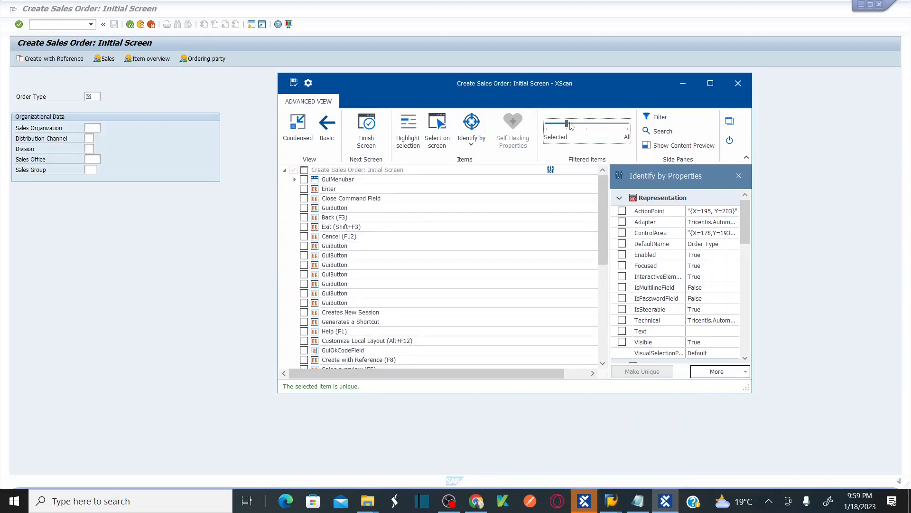
{"action": "left_click", "coordinate": [548, 124]}
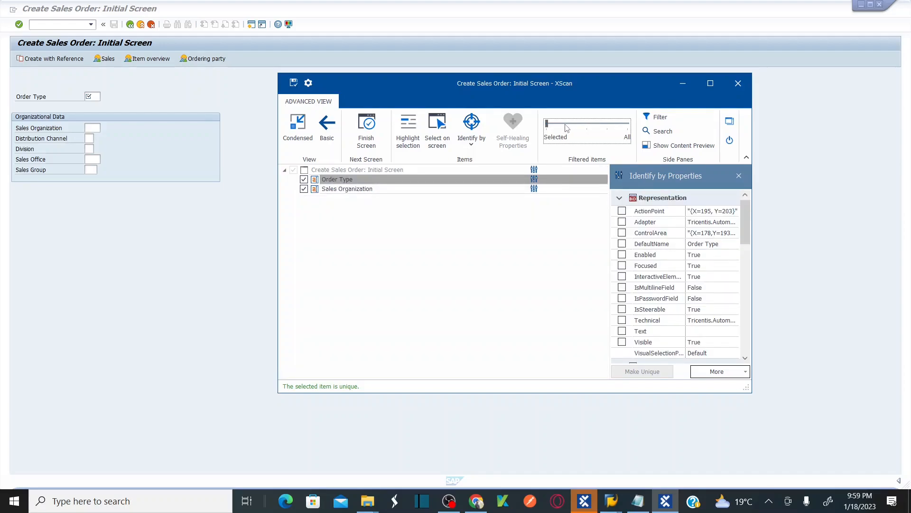
- Review the identification methods offered for the Order Type control: Properties, Anchor, Image and Index
{"action": "left_click", "coordinate": [472, 145]}
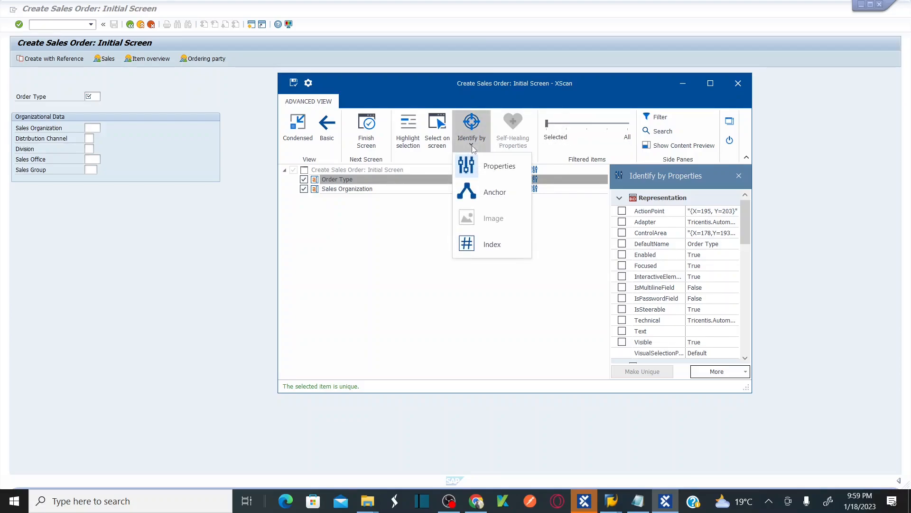
{"action": "left_click", "coordinate": [472, 145]}
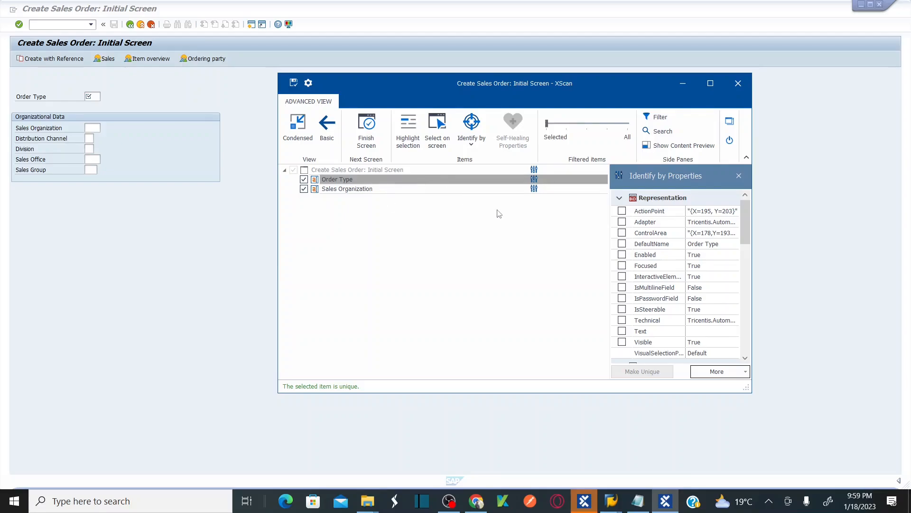
{"action": "left_click", "coordinate": [477, 151]}
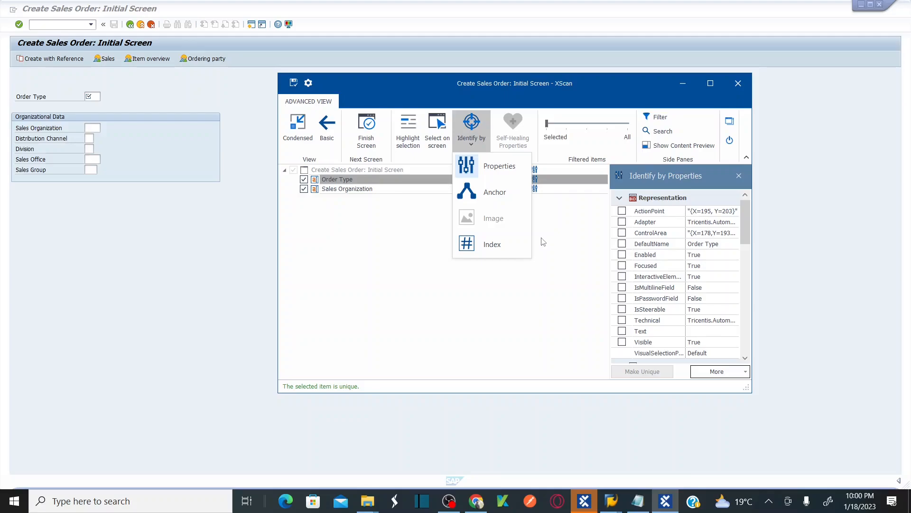
{"action": "left_click", "coordinate": [577, 234]}
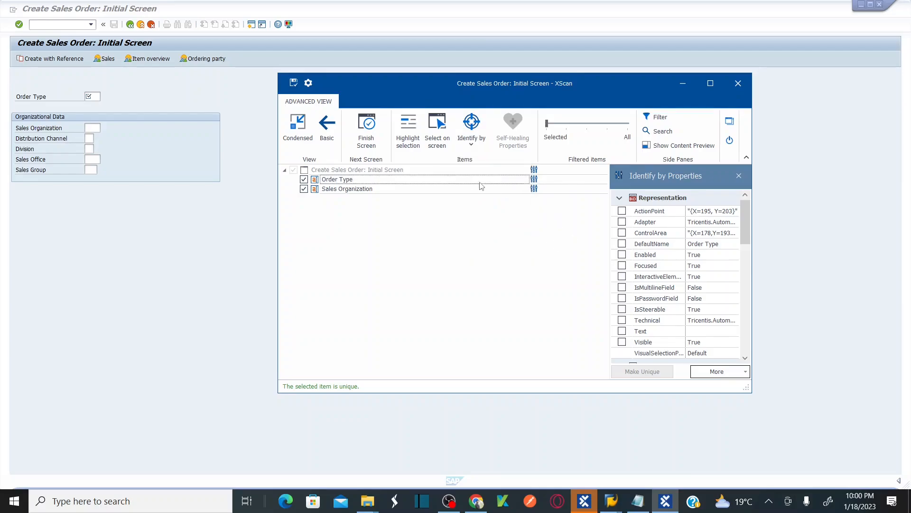
{"action": "left_click", "coordinate": [452, 178]}
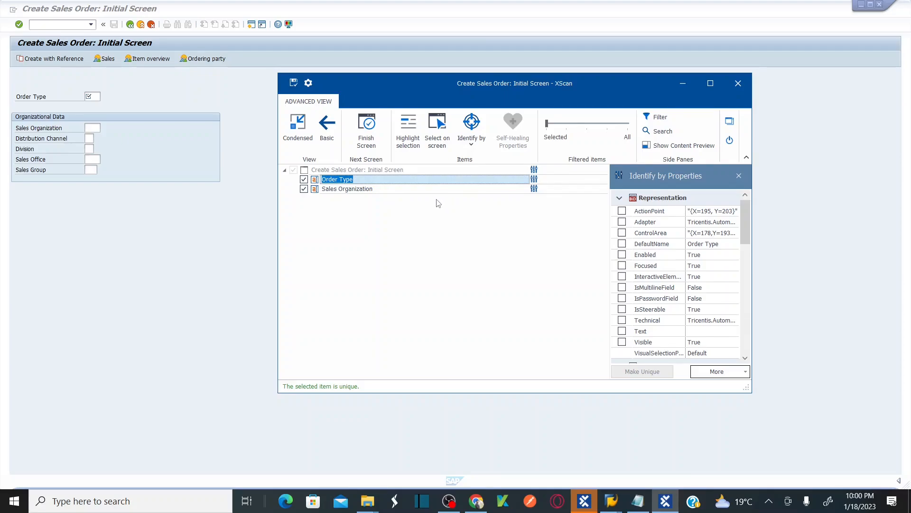
{"action": "left_click", "coordinate": [472, 140]}
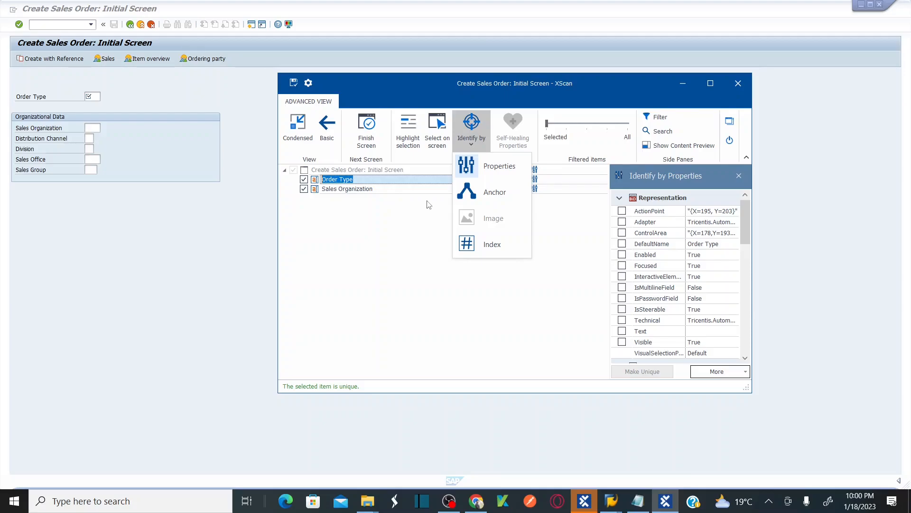
{"action": "left_click", "coordinate": [471, 144]}
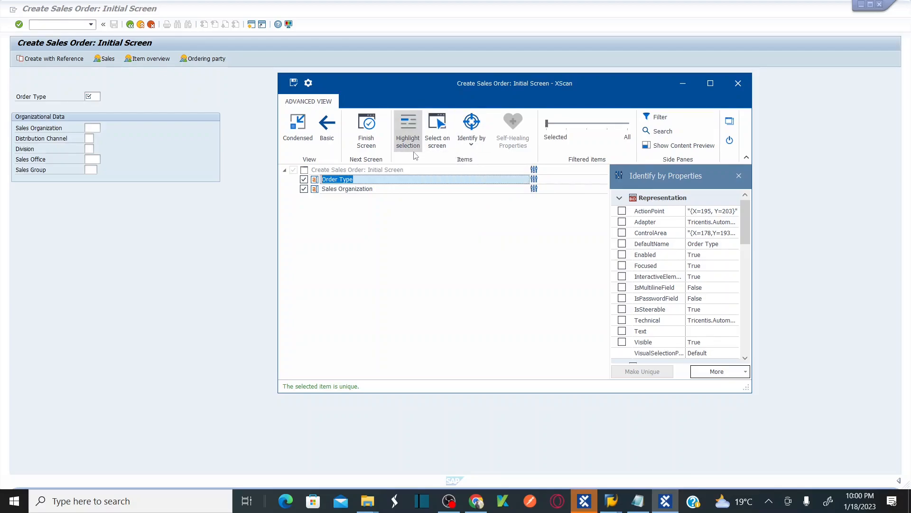
- Try Select on screen for the scanned controls, and compare the Basic view before returning to the Advanced view
{"action": "left_click", "coordinate": [440, 150]}
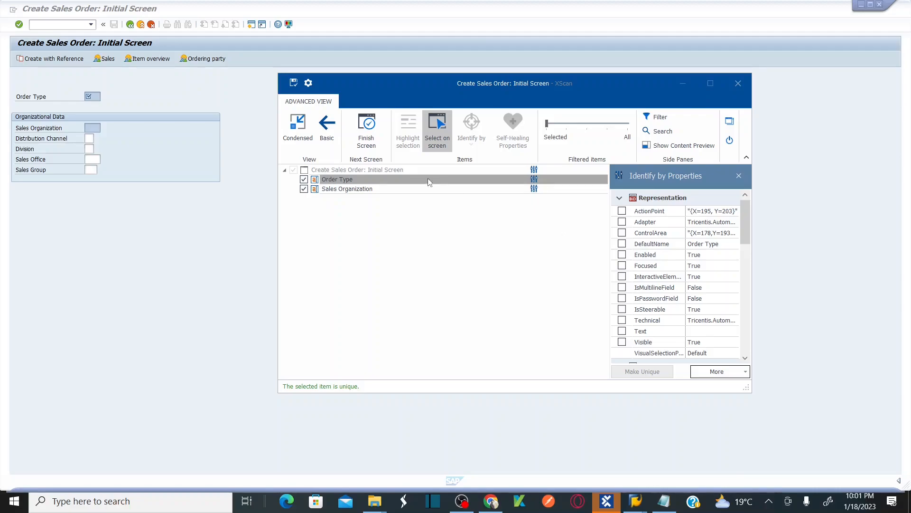
{"action": "left_click", "coordinate": [323, 142]}
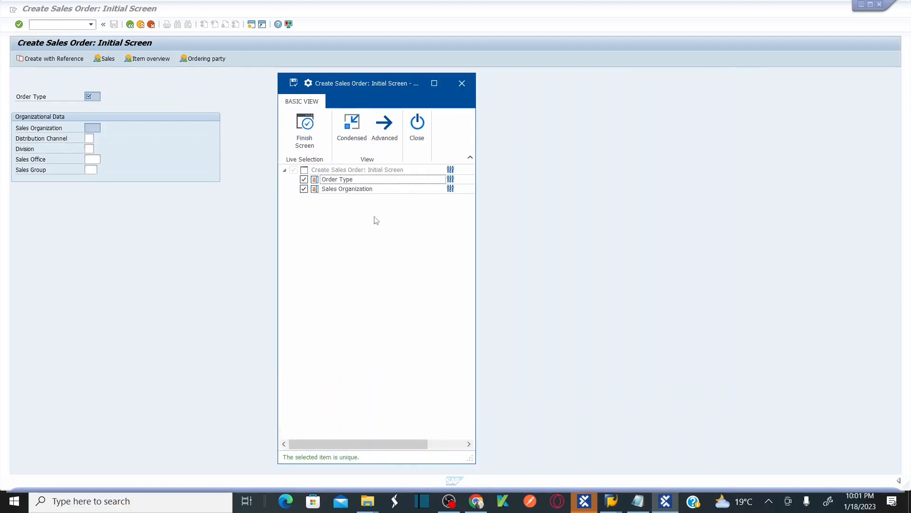
{"action": "left_click", "coordinate": [386, 135]}
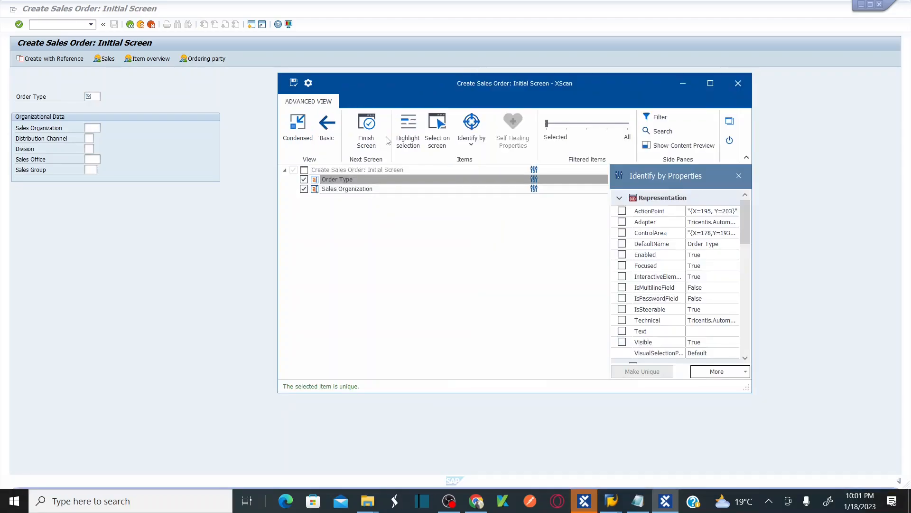
- Add the Distribution Channel and Division fields with Select on screen, using the Condensed view for Division, and return to the Advanced view
{"action": "left_click", "coordinate": [442, 141]}
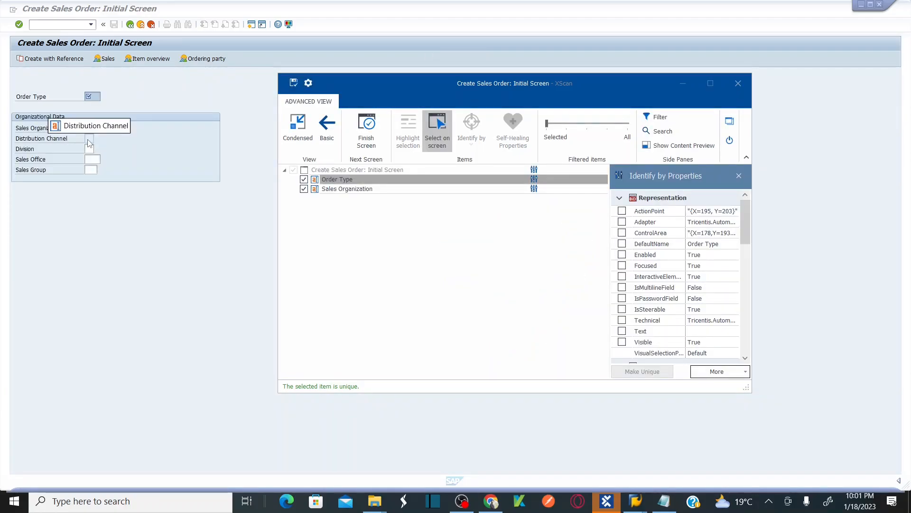
{"action": "left_click", "coordinate": [89, 140]}
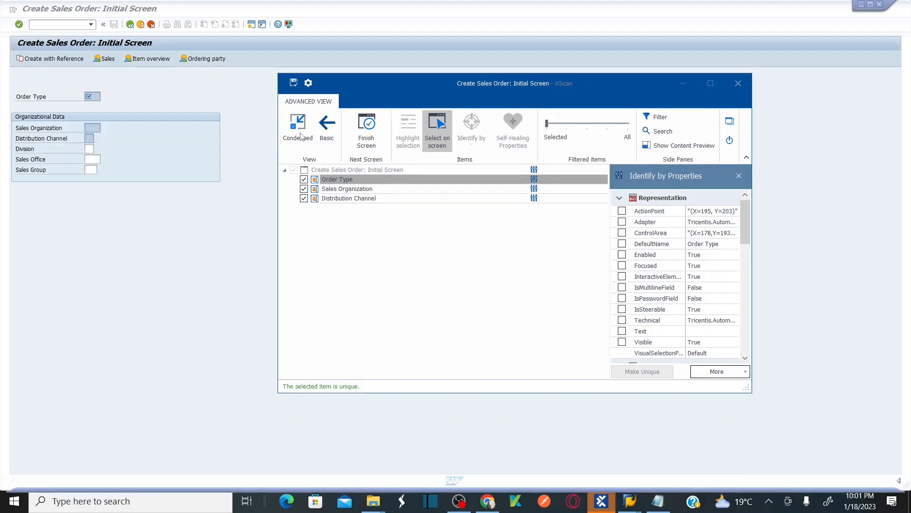
{"action": "left_click", "coordinate": [300, 135]}
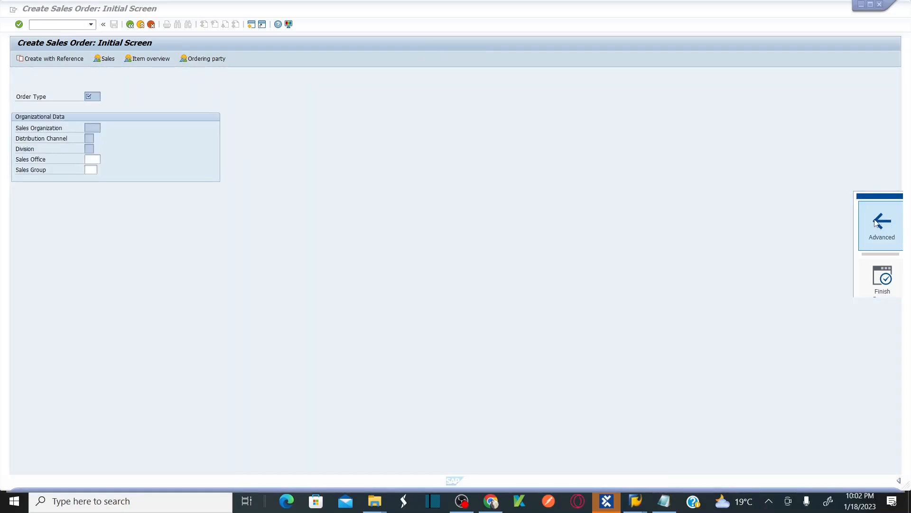
{"action": "left_click", "coordinate": [879, 226]}
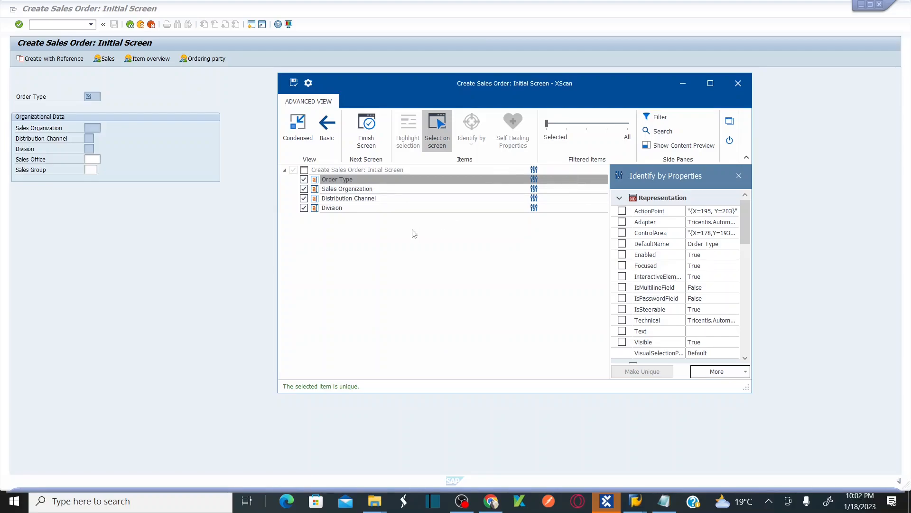
- Raise the item filter one level above Selected, look at the Order Type_Label entry, and visit the Basic view before returning to Advanced
{"action": "left_click", "coordinate": [414, 200]}
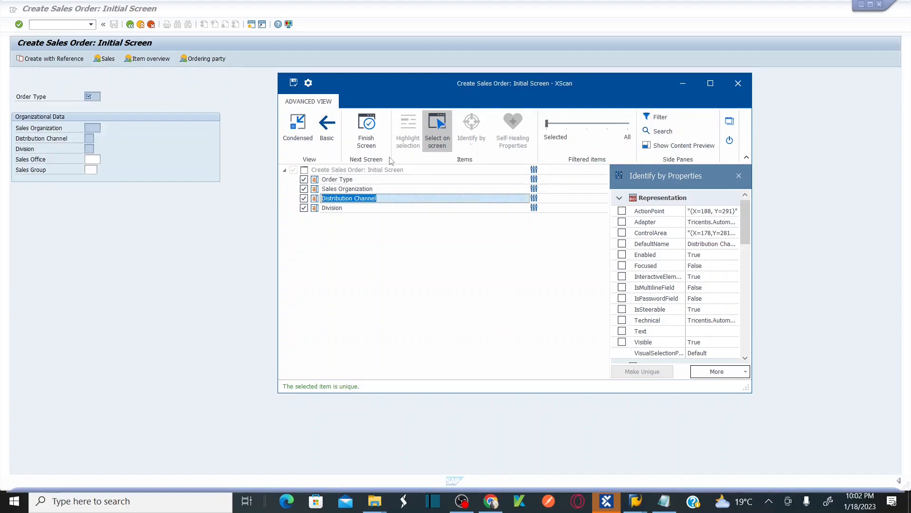
{"action": "left_click", "coordinate": [563, 125]}
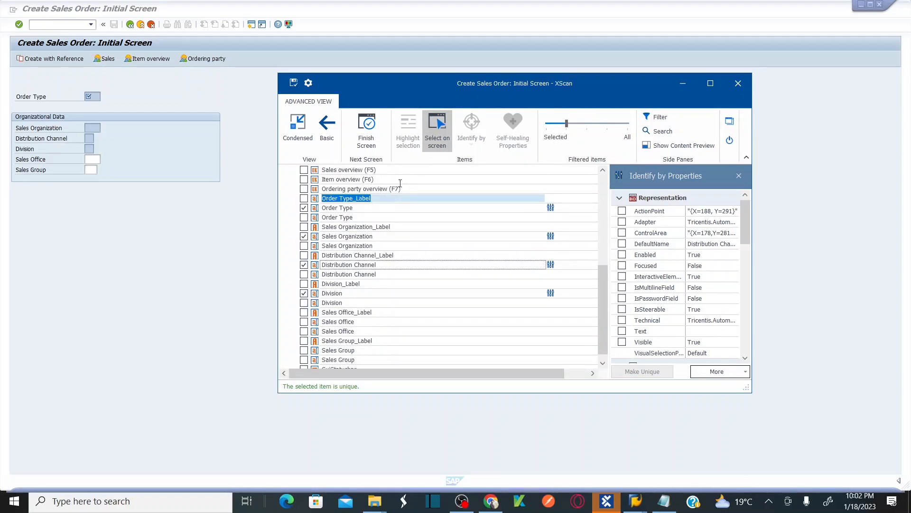
{"action": "double_click", "coordinate": [387, 199]}
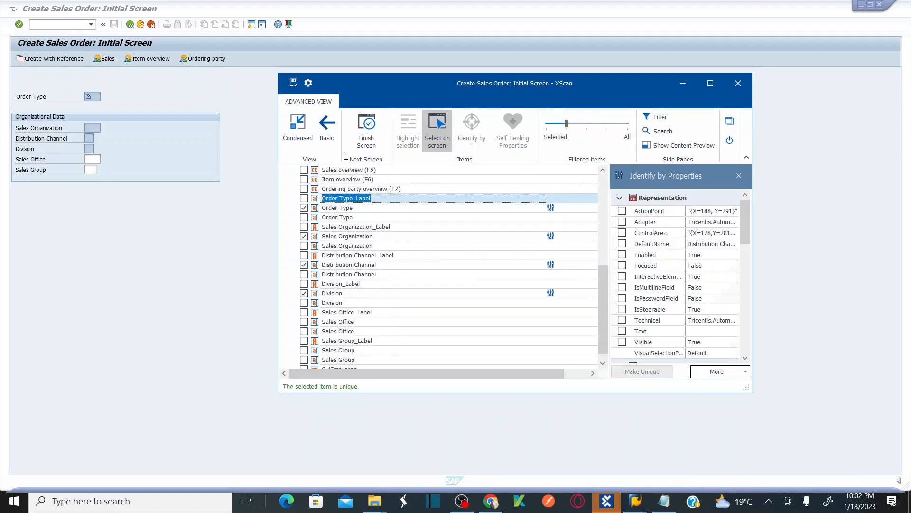
{"action": "left_click", "coordinate": [326, 132]}
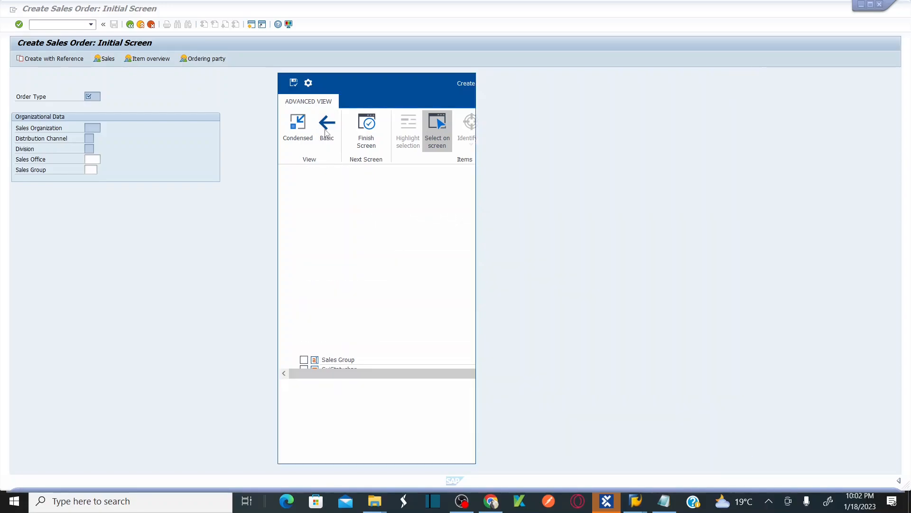
{"action": "left_click", "coordinate": [388, 143]}
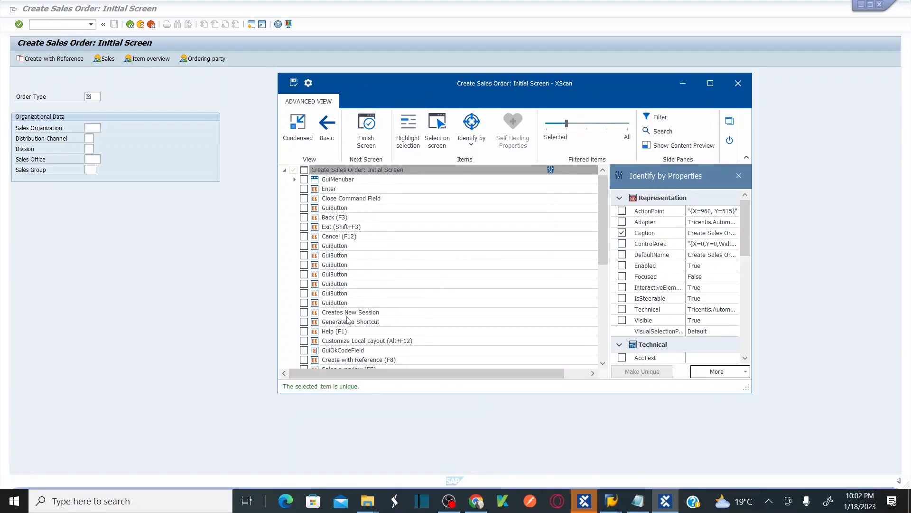
- Locate the Sales Organization, Order Type, Distribution Channel and Division controls on the SAP screen with Highlight selection
{"action": "scroll", "coordinate": [417, 272], "scroll_direction": "down", "scroll_amount": 7}
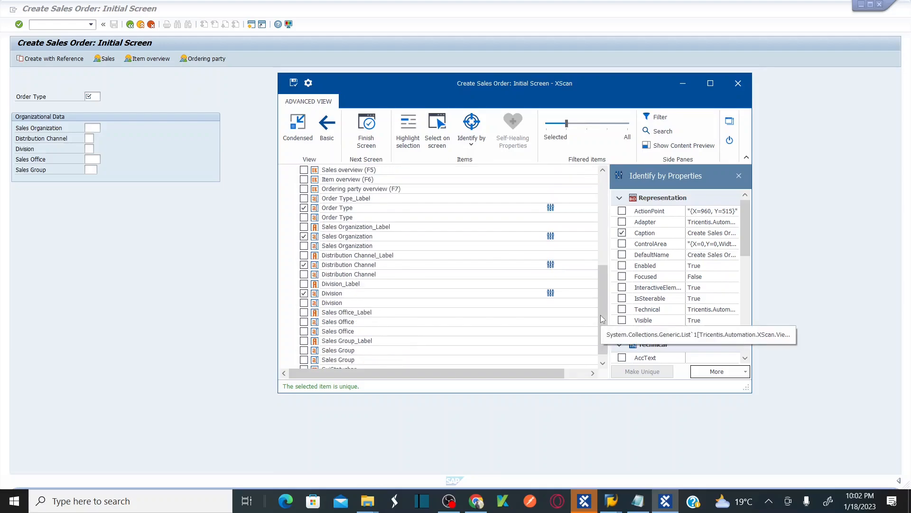
{"action": "left_click", "coordinate": [345, 237]}
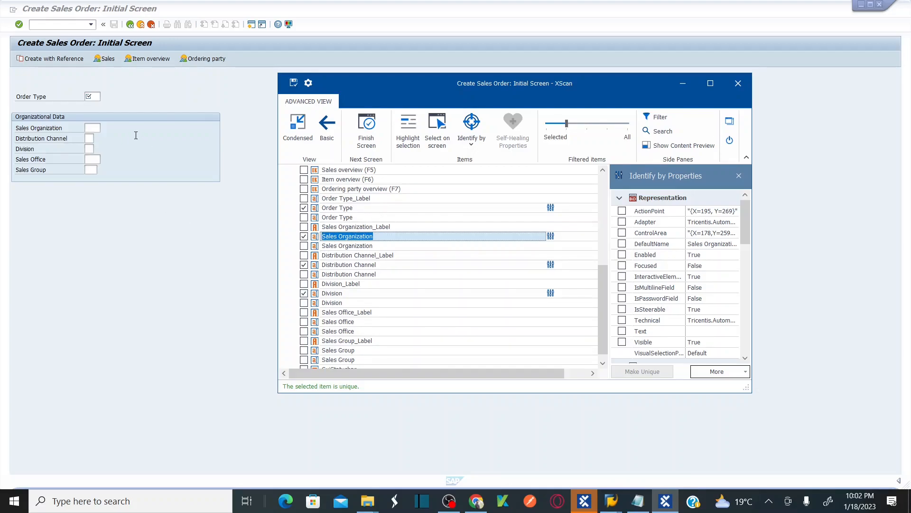
{"action": "left_click", "coordinate": [412, 138]}
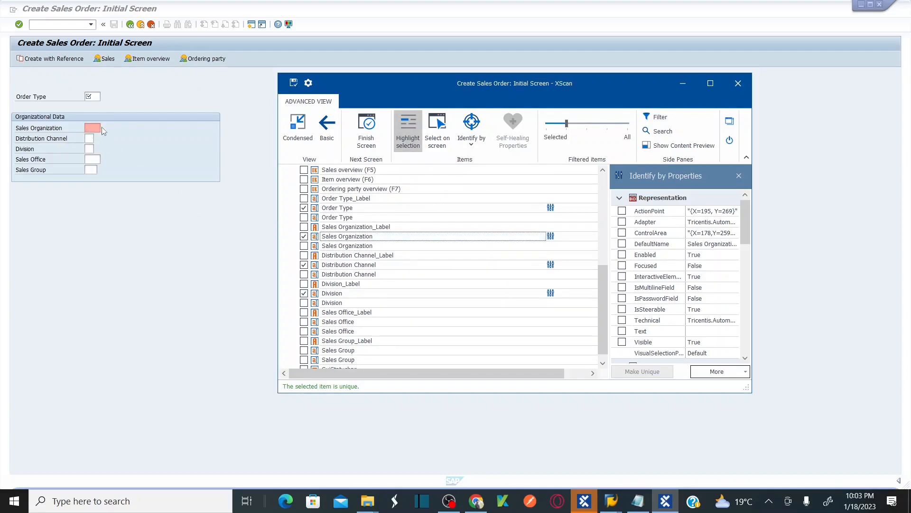
{"action": "left_click", "coordinate": [332, 208]}
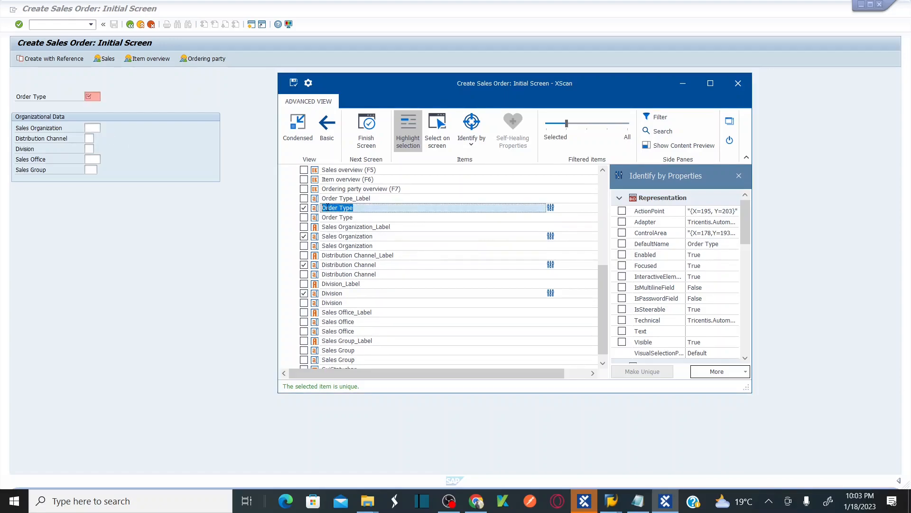
{"action": "left_click", "coordinate": [338, 265]}
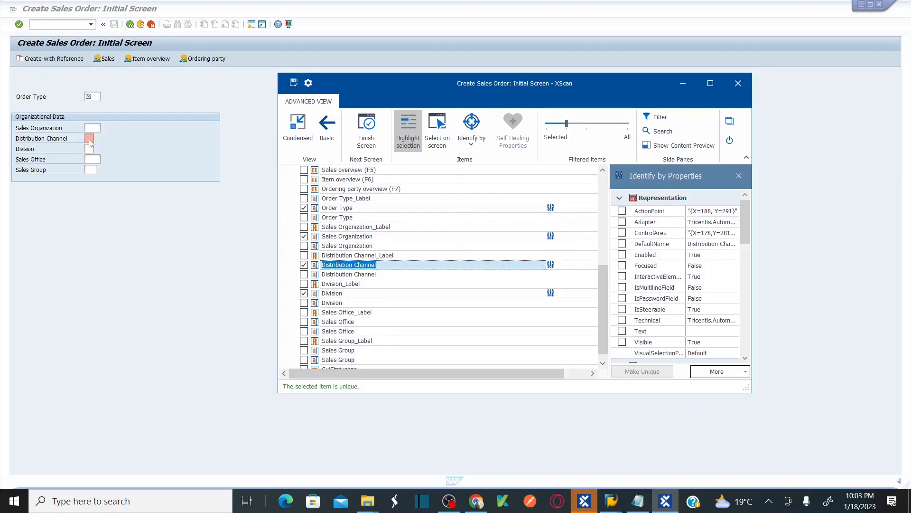
{"action": "left_click", "coordinate": [319, 292]}
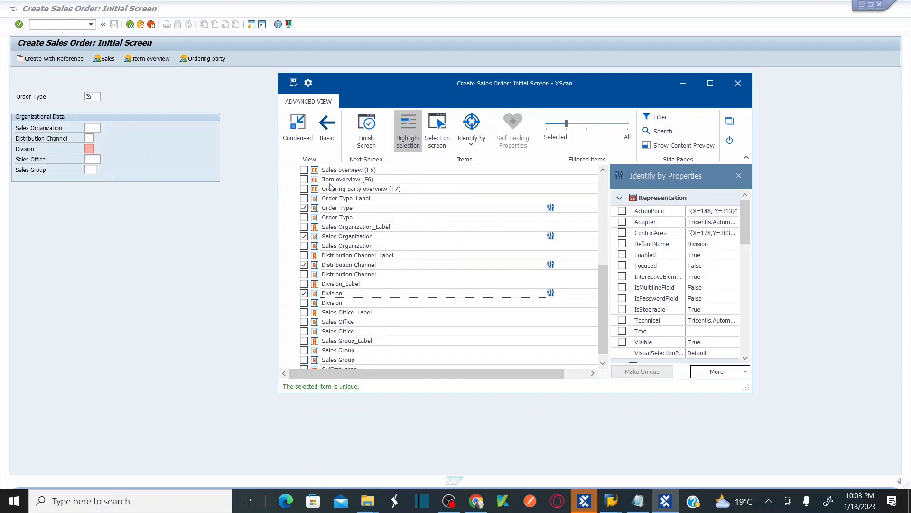
- Return to the Basic view and remove the Division and Distribution Channel controls from the selection
{"action": "left_click", "coordinate": [326, 128]}
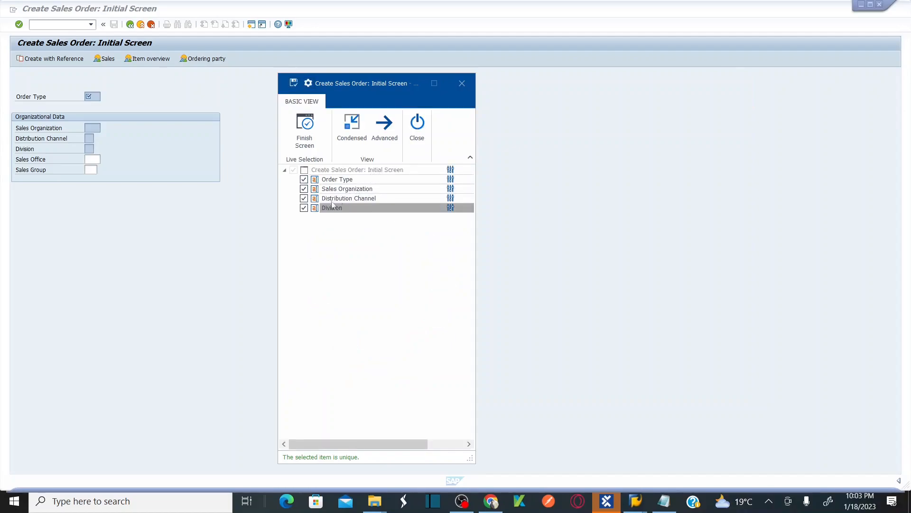
{"action": "left_click", "coordinate": [303, 208]}
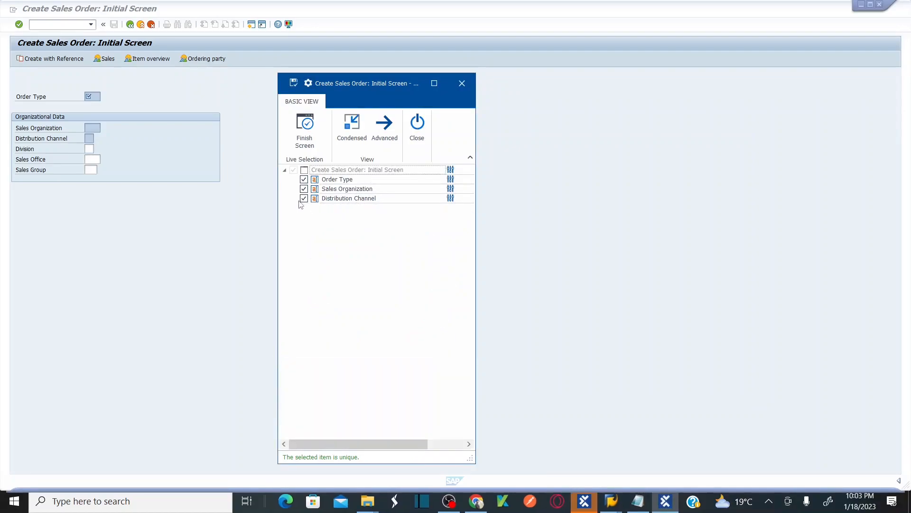
{"action": "left_click", "coordinate": [304, 198]}
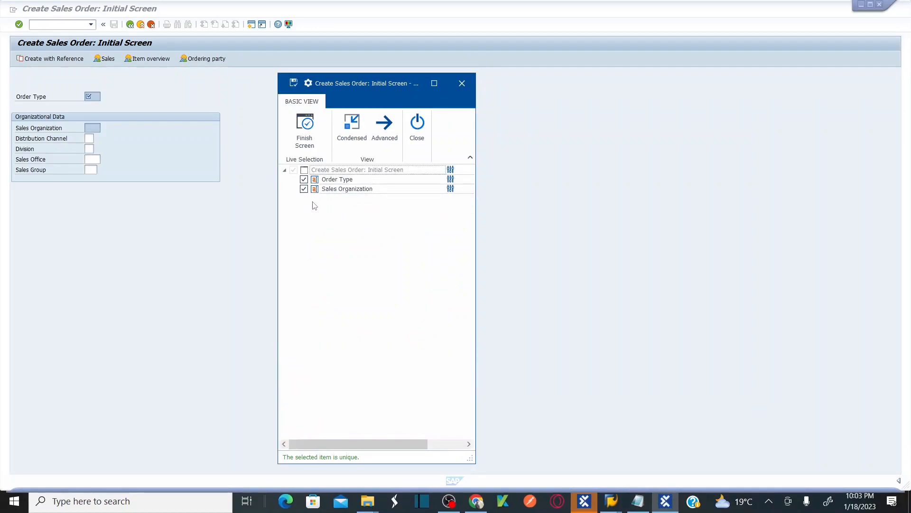
- Save the module with the Order Type and Sales Organization controls, and check for it among the modules in Tosca Commander
{"action": "left_click", "coordinate": [294, 84]}
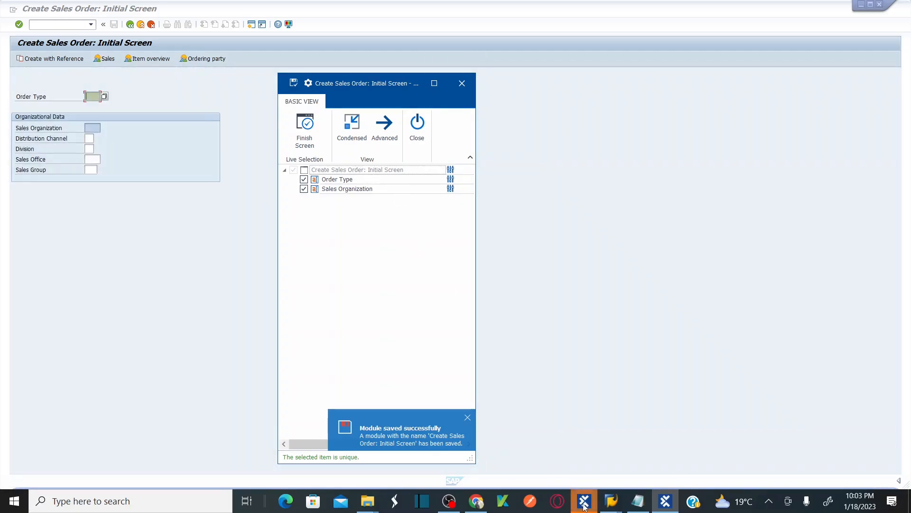
{"action": "mouse_move", "coordinate": [584, 507]}
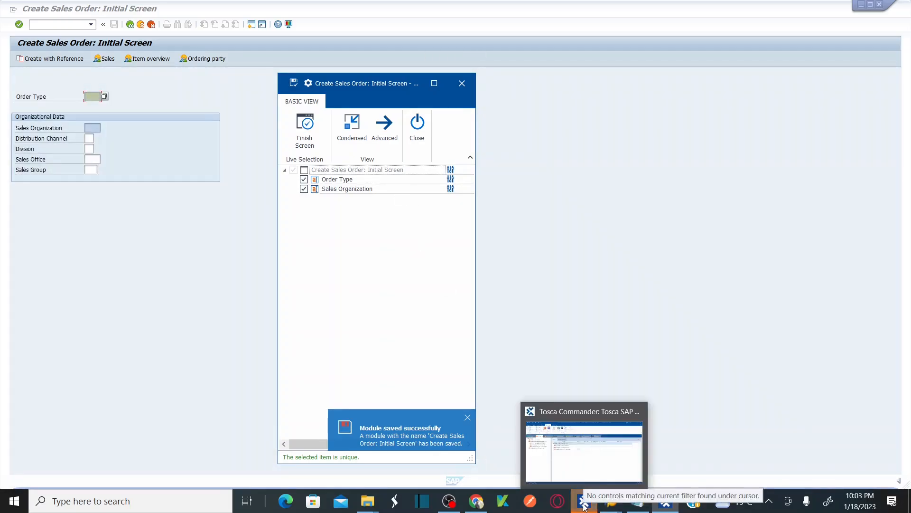
{"action": "mouse_move", "coordinate": [577, 459]}
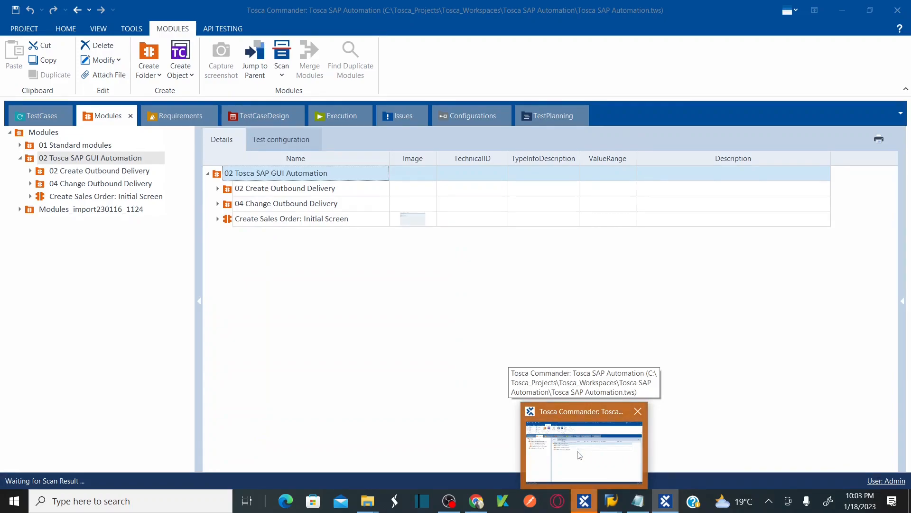
{"action": "mouse_move", "coordinate": [612, 502]}
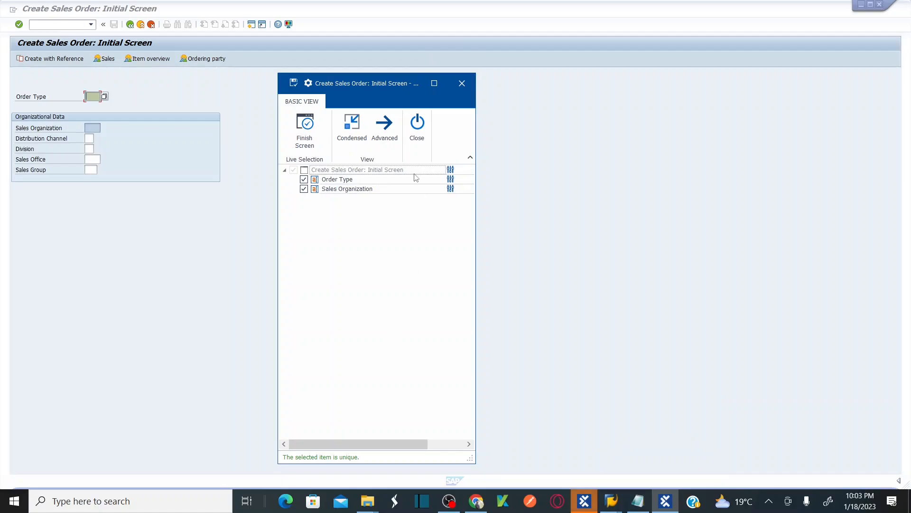
- Include the GuiUserArea container in the scanned controls, and look at the Condensed view before returning to the Basic view
{"action": "left_click", "coordinate": [412, 170]}
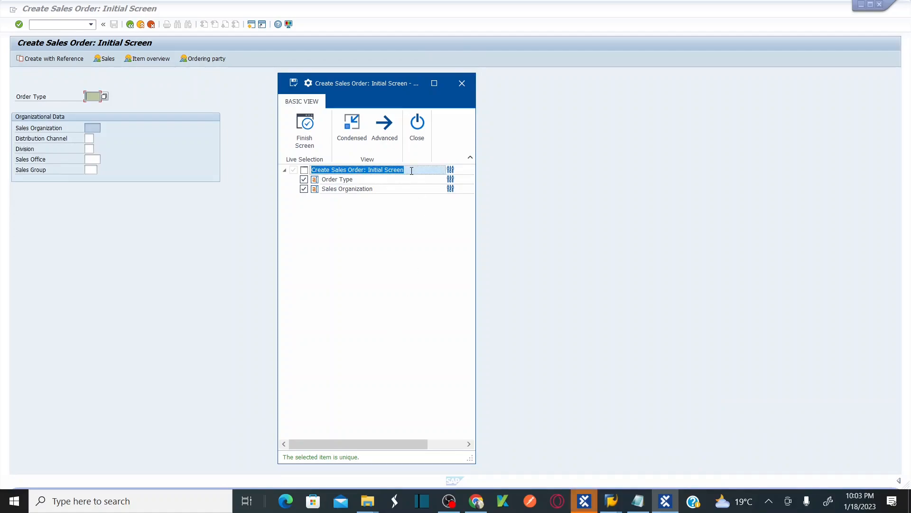
{"action": "key", "text": "alt+Tab"}
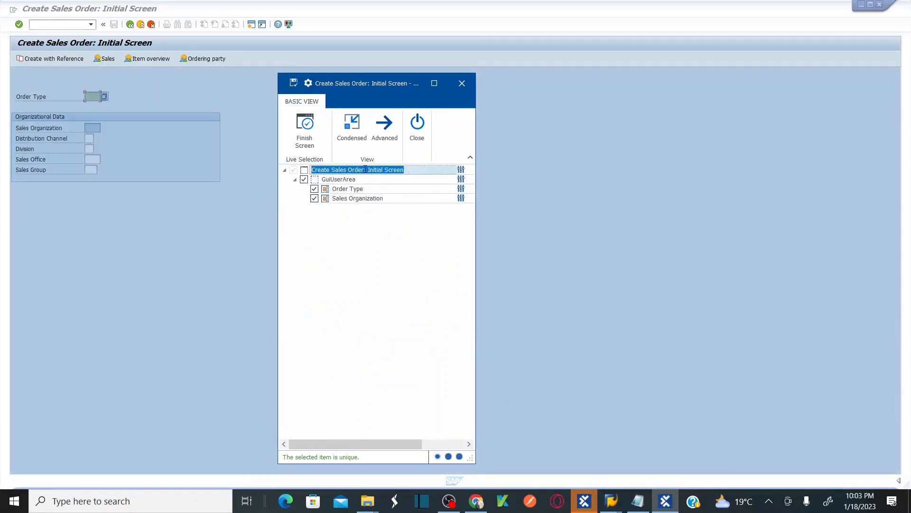
{"action": "left_click", "coordinate": [315, 170]}
{"action": "left_click", "coordinate": [384, 128]}
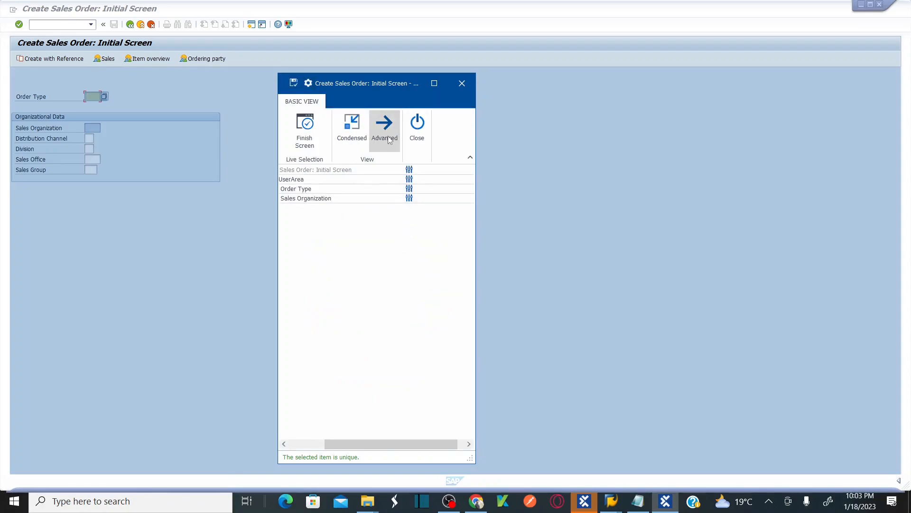
{"action": "left_click", "coordinate": [354, 124]}
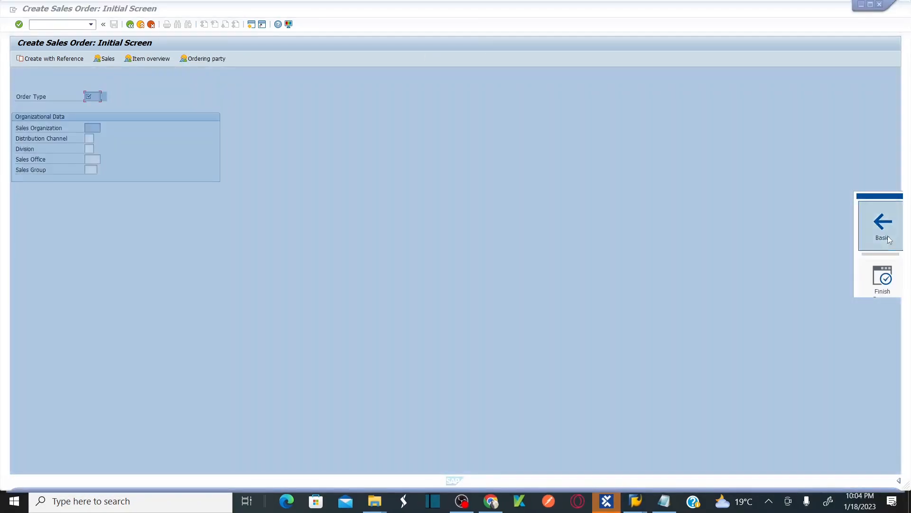
{"action": "left_click", "coordinate": [882, 223]}
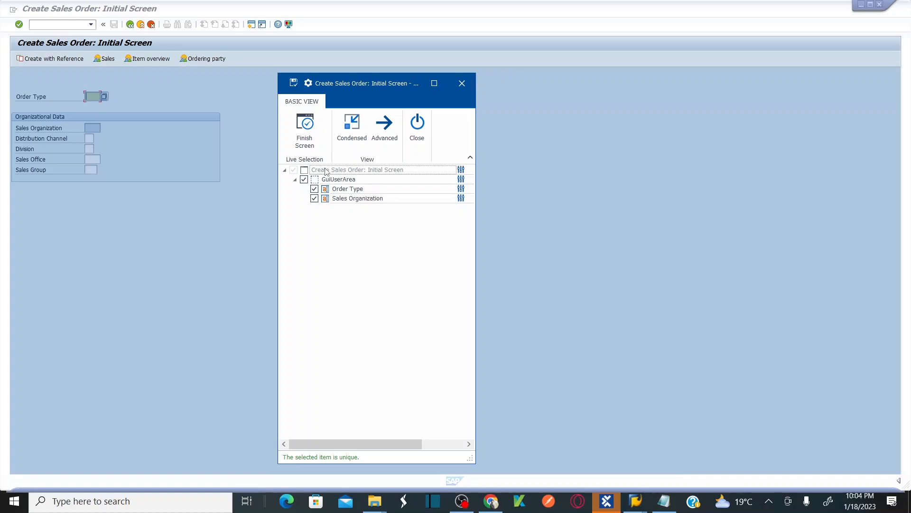
- Finish scanning the screen, and expand the Create Sales Order: Initial Screen module in Tosca Commander down to its GuiUserArea controls
{"action": "left_click", "coordinate": [309, 134]}
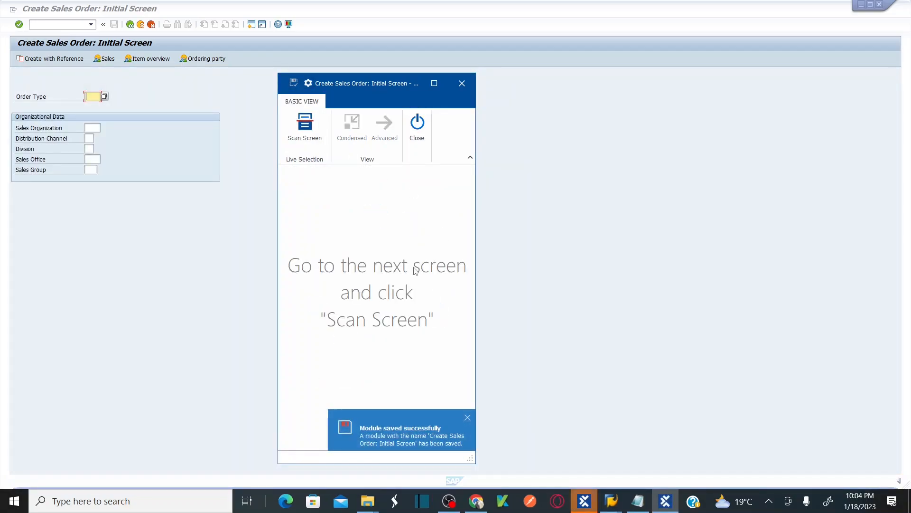
{"action": "left_click", "coordinate": [585, 501]}
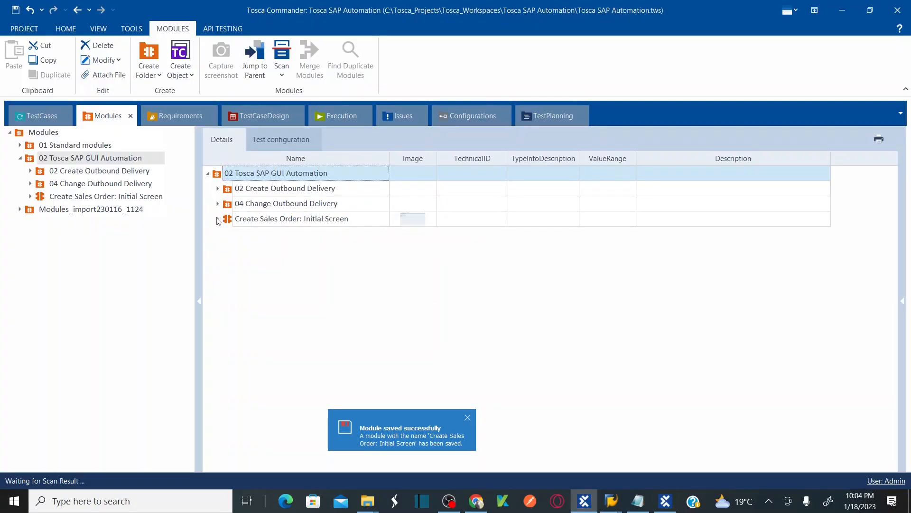
{"action": "left_click", "coordinate": [218, 219]}
{"action": "left_click", "coordinate": [228, 245]}
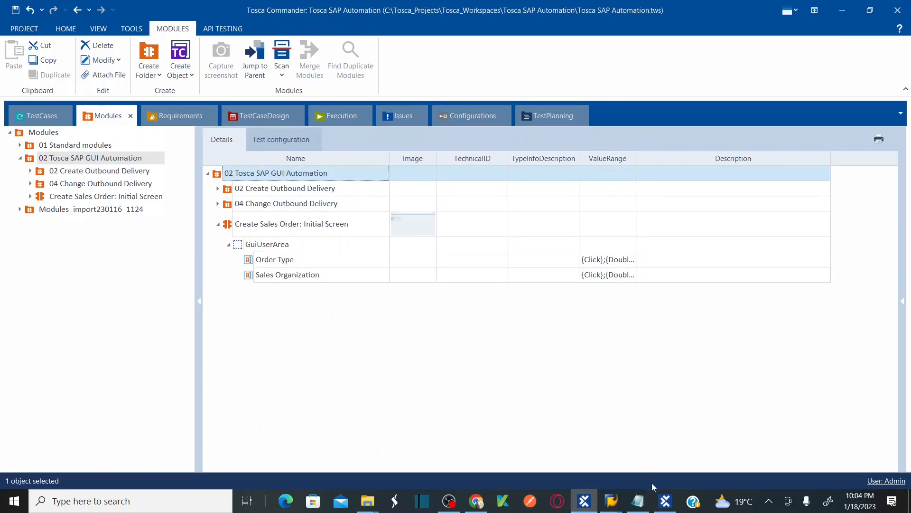
- Switch to SAP Logon and SAP's Create Sales Order screen, and bring XScan back in front of the sales order screen
{"action": "left_click", "coordinate": [665, 500]}
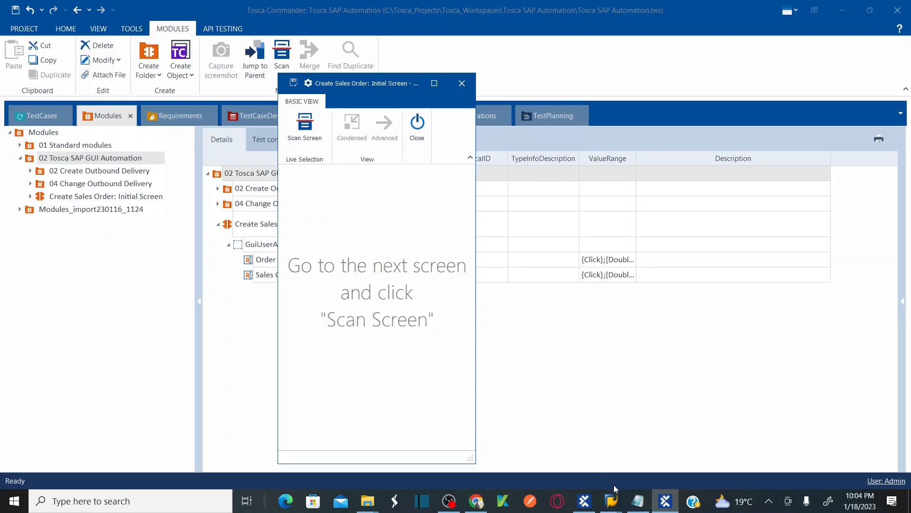
{"action": "mouse_move", "coordinate": [614, 500]}
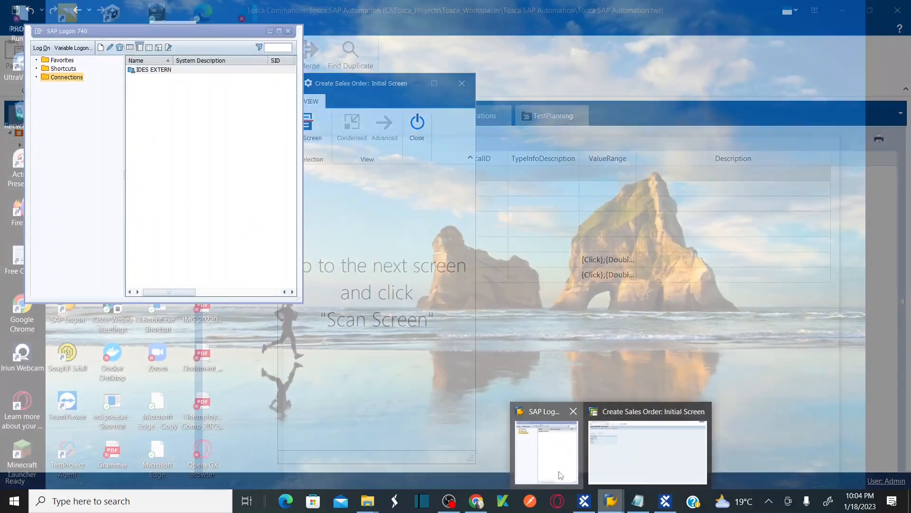
{"action": "left_click", "coordinate": [561, 472]}
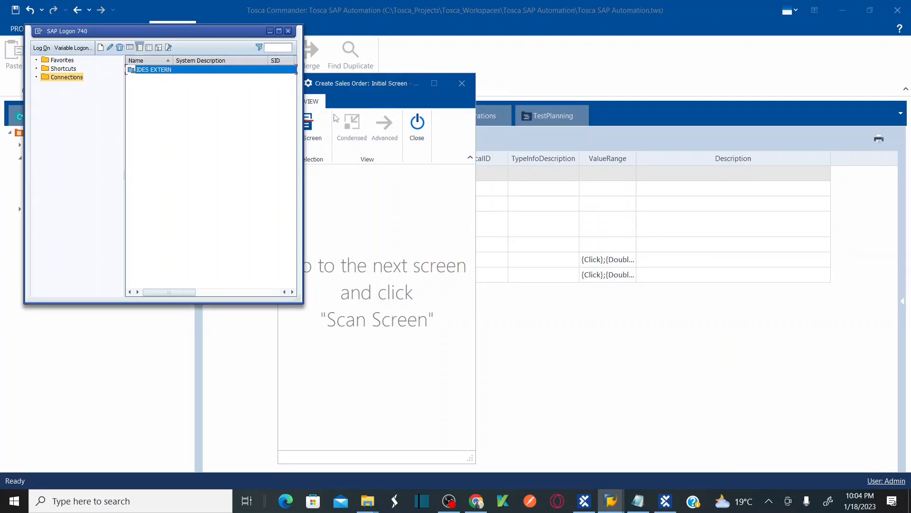
{"action": "mouse_move", "coordinate": [611, 501]}
{"action": "left_click", "coordinate": [651, 449]}
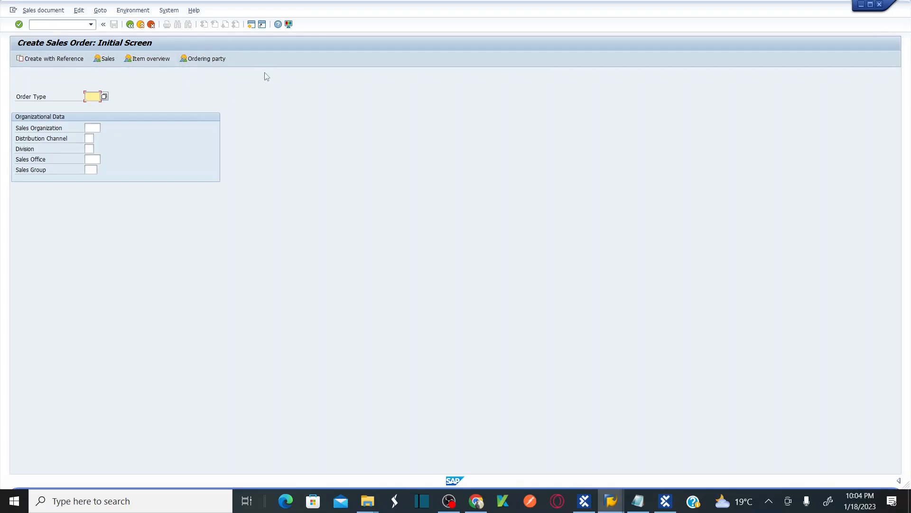
{"action": "key", "text": "alt+Tab"}
{"action": "key", "text": "alt+Tab"}
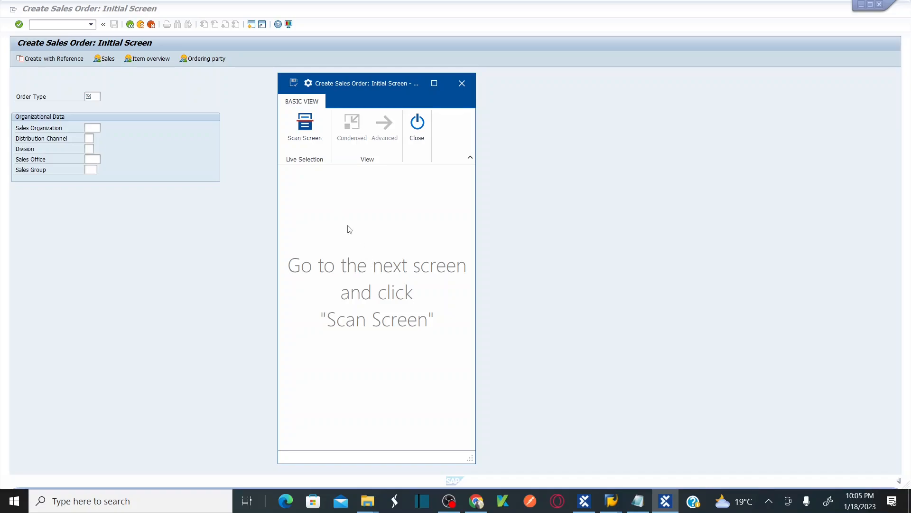
- Close XScan, switch to Tosca Commander, and expand the Create Sales Order: Initial Screen module down to its GuiUserArea controls
{"action": "left_click", "coordinate": [418, 142]}
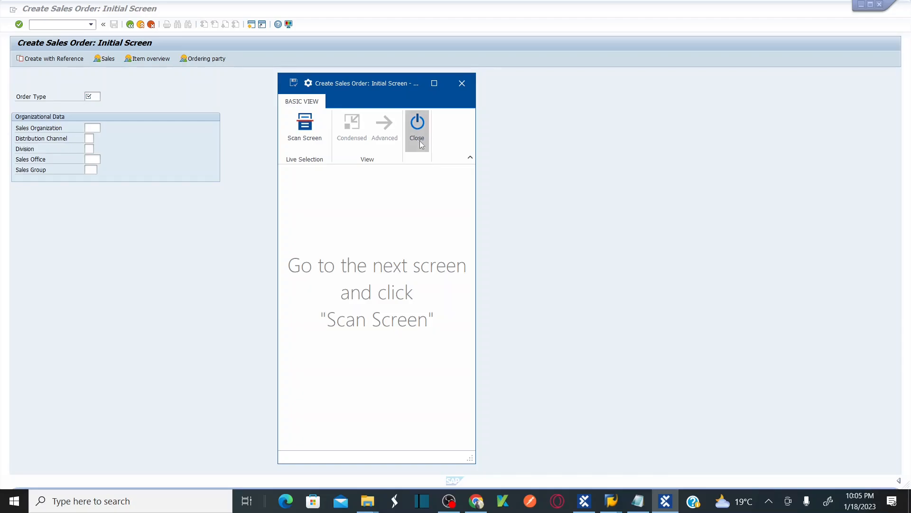
{"action": "left_click", "coordinate": [609, 503]}
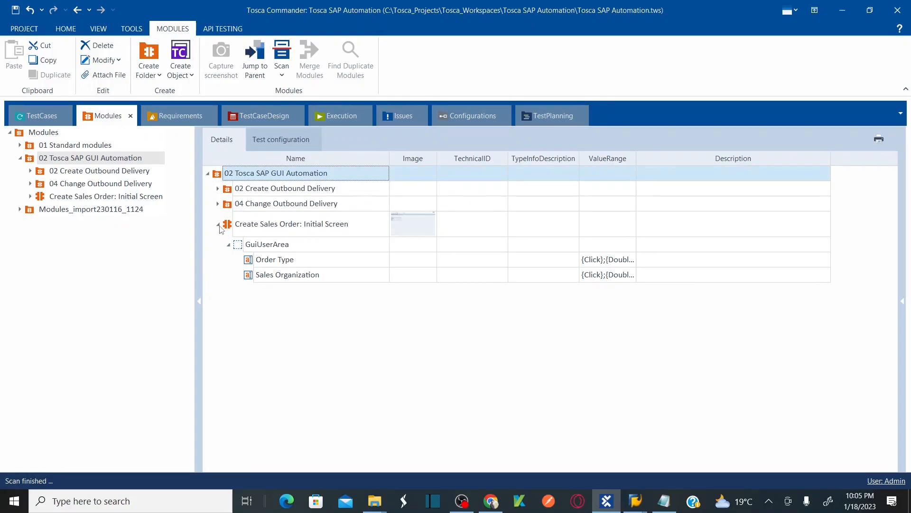
{"action": "left_click", "coordinate": [219, 224]}
{"action": "left_click", "coordinate": [219, 224]}
{"action": "left_click", "coordinate": [229, 246]}
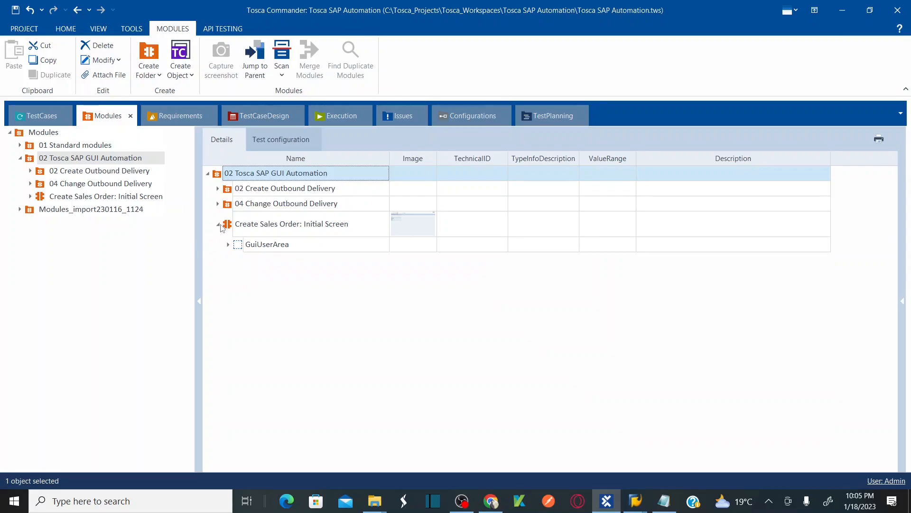
{"action": "left_click", "coordinate": [219, 224]}
{"action": "left_click", "coordinate": [218, 224]}
{"action": "left_click", "coordinate": [229, 245]}
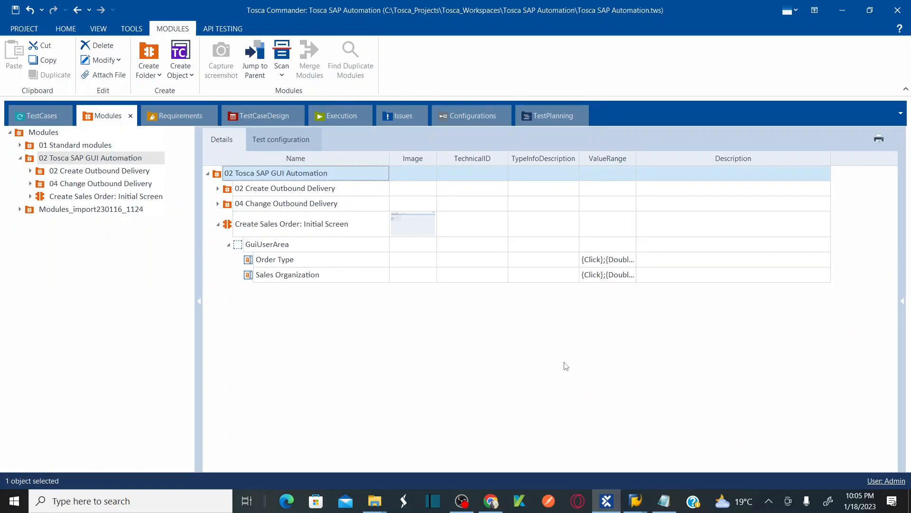
- Check SAP's Create Sales Order screen, rescan the Create Sales Order: Initial Screen module from Tosca Commander, and move the Rescan window clear of the SAP fields
{"action": "mouse_move", "coordinate": [635, 499]}
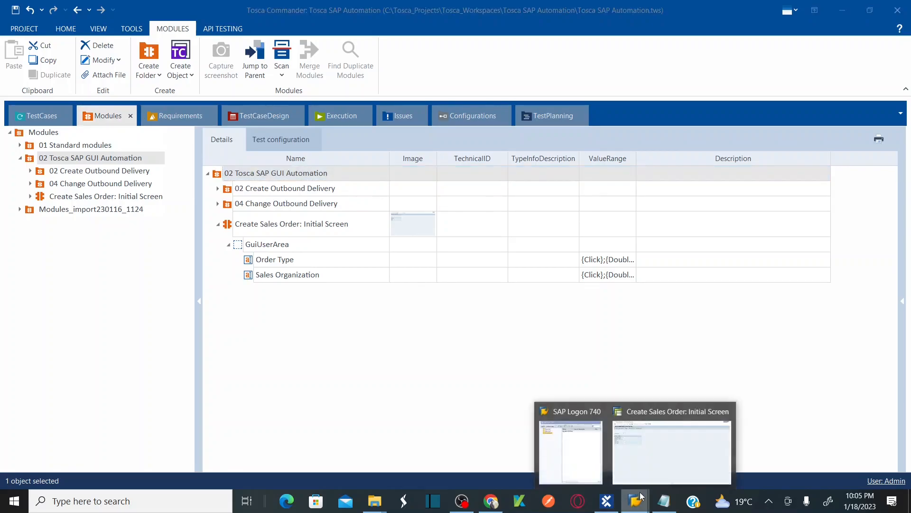
{"action": "left_click", "coordinate": [648, 445]}
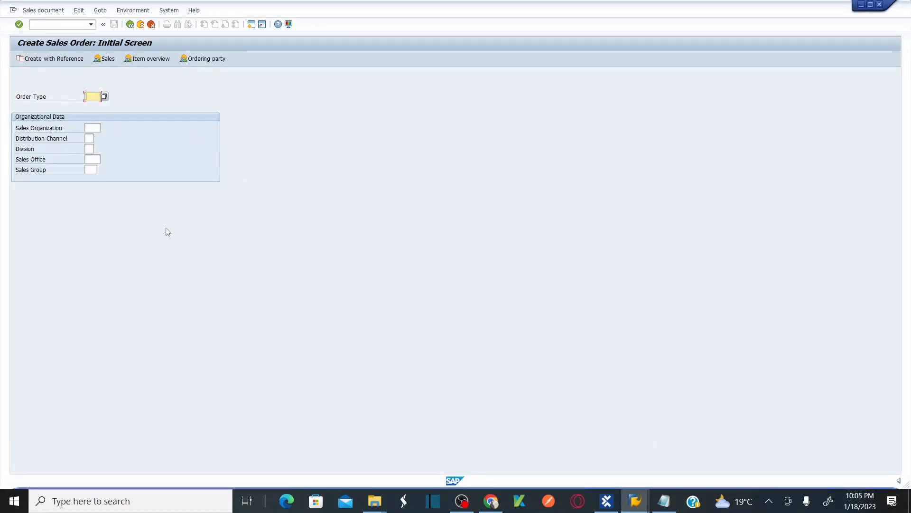
{"action": "key", "text": "alt+Tab"}
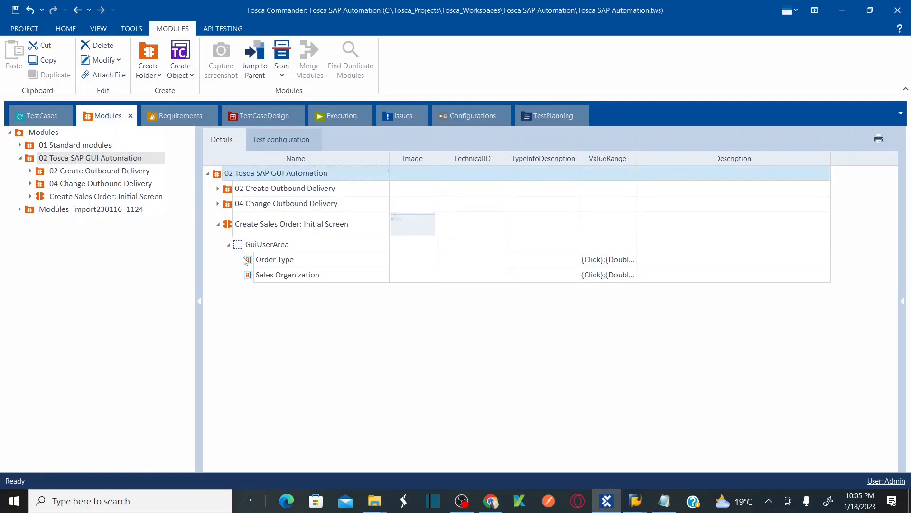
{"action": "left_click", "coordinate": [226, 234]}
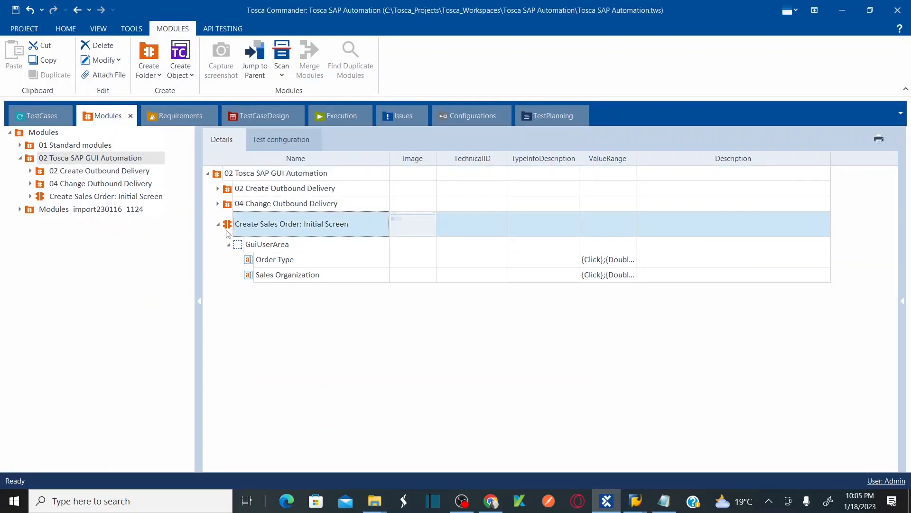
{"action": "right_click", "coordinate": [231, 228]}
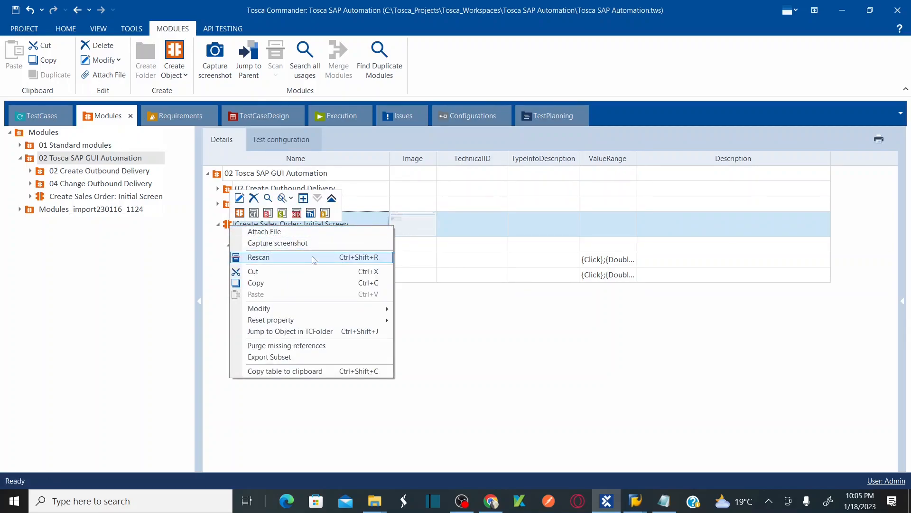
{"action": "left_click", "coordinate": [314, 259]}
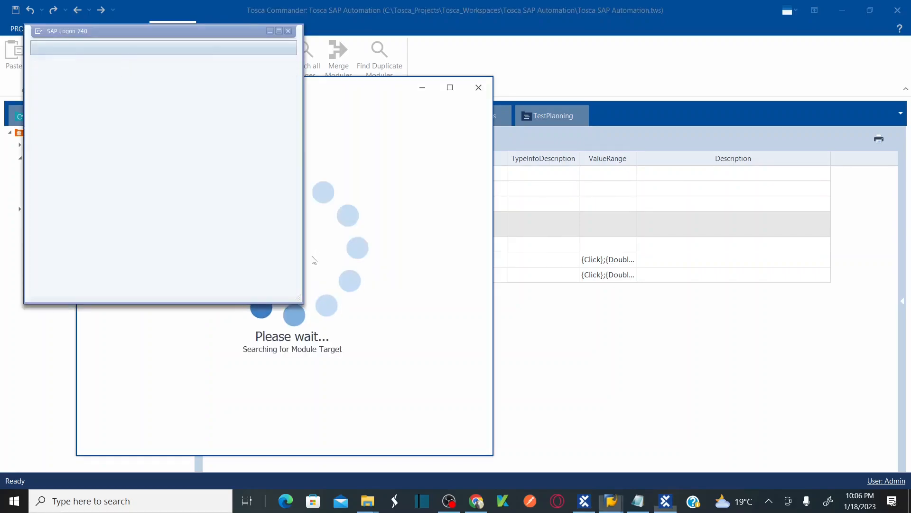
{"action": "left_click", "coordinate": [460, 272]}
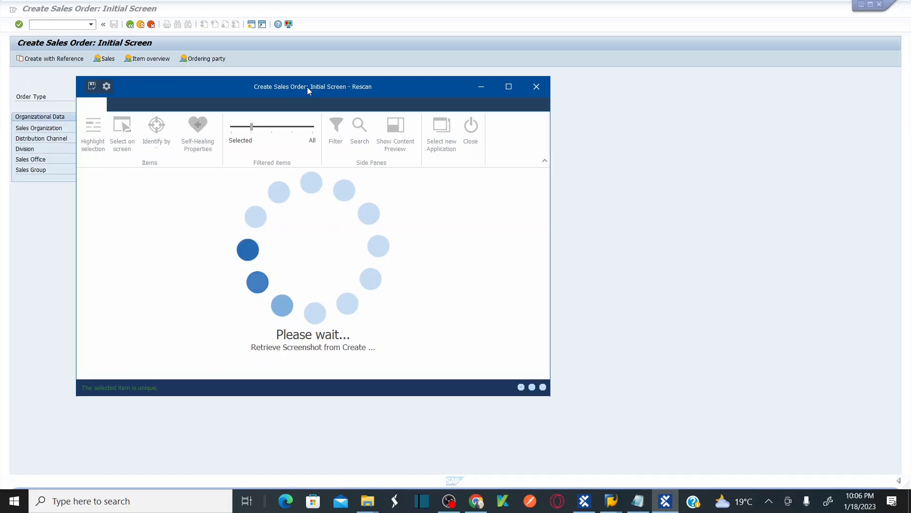
{"action": "left_click_drag", "start_coordinate": [308, 90], "coordinate": [530, 92]}
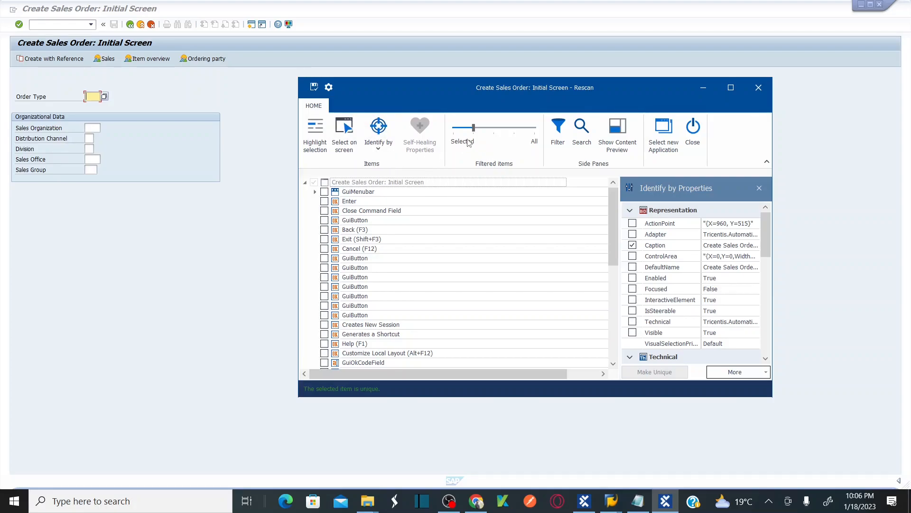
- Add the Division, Sales Office and Sales Group controls by selecting them on the SAP screen, and save the module
{"action": "left_click", "coordinate": [345, 147]}
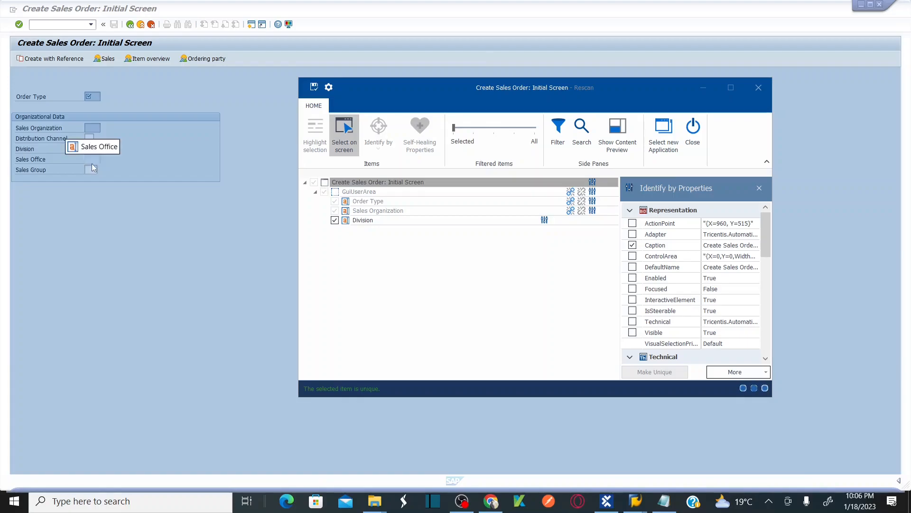
{"action": "left_click", "coordinate": [92, 167]}
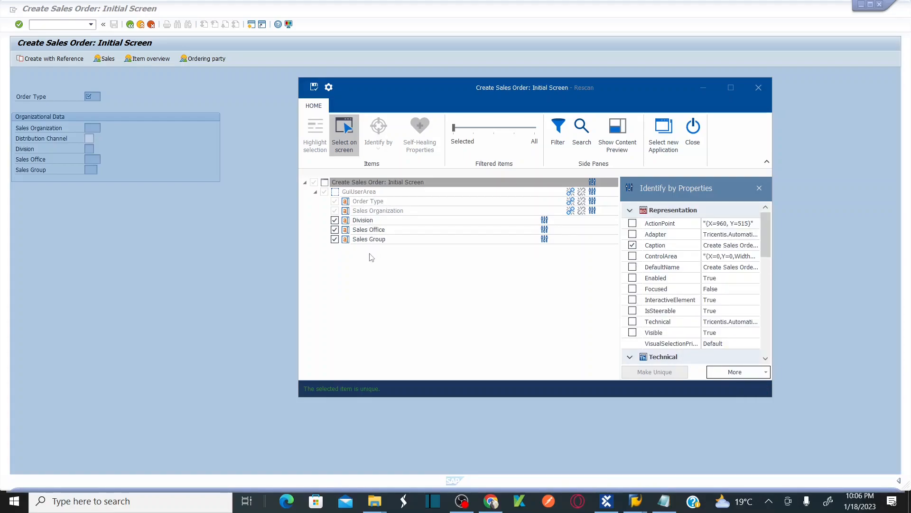
{"action": "left_click", "coordinate": [315, 89]}
{"action": "left_click", "coordinate": [314, 88]}
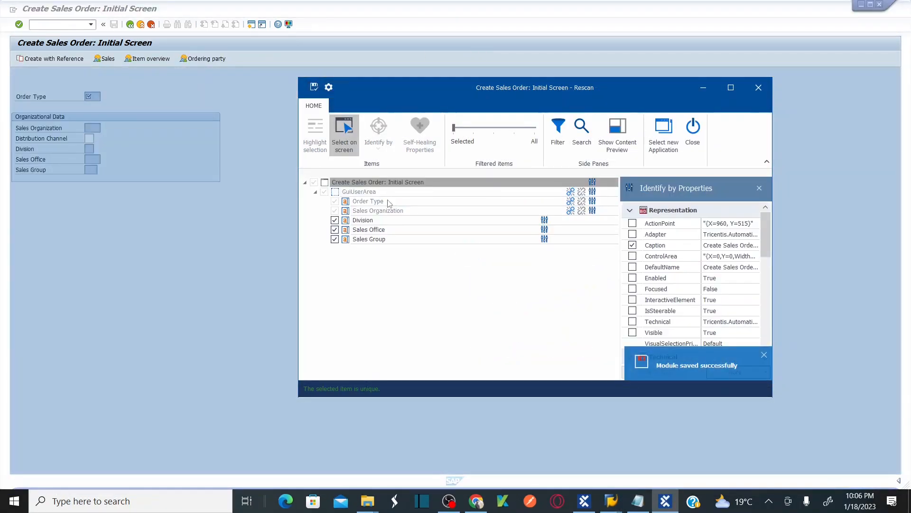
- Close the Rescan window, switch to Tosca Commander, and collapse and re-expand the Create Sales Order: Initial Screen module
{"action": "left_click", "coordinate": [693, 146]}
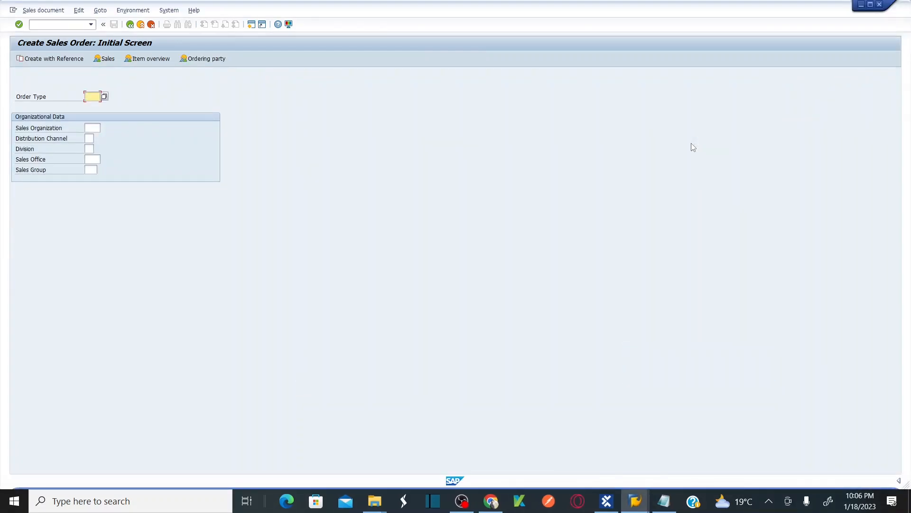
{"action": "left_click", "coordinate": [609, 505]}
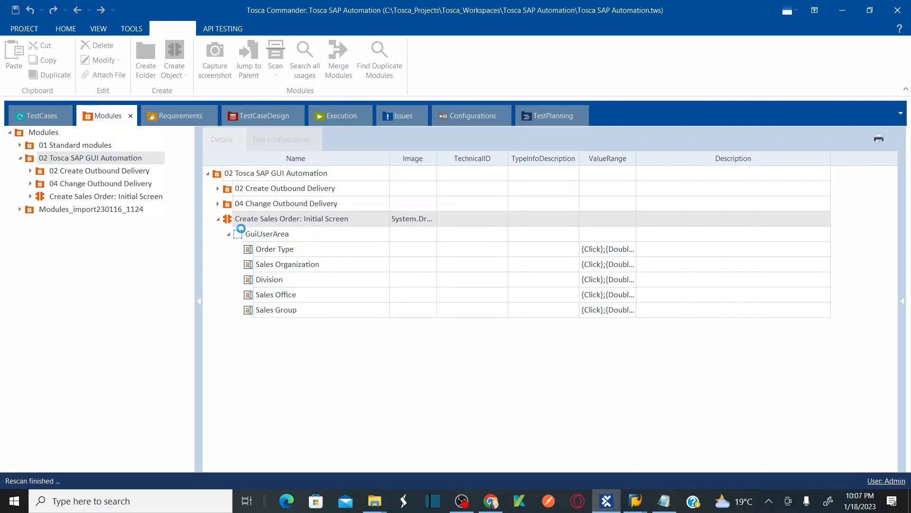
{"action": "left_click", "coordinate": [222, 222]}
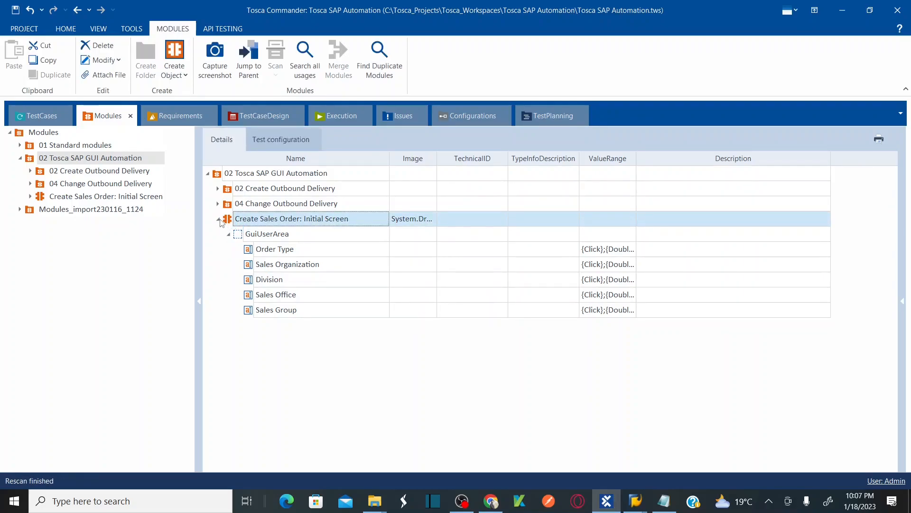
{"action": "left_click", "coordinate": [219, 219]}
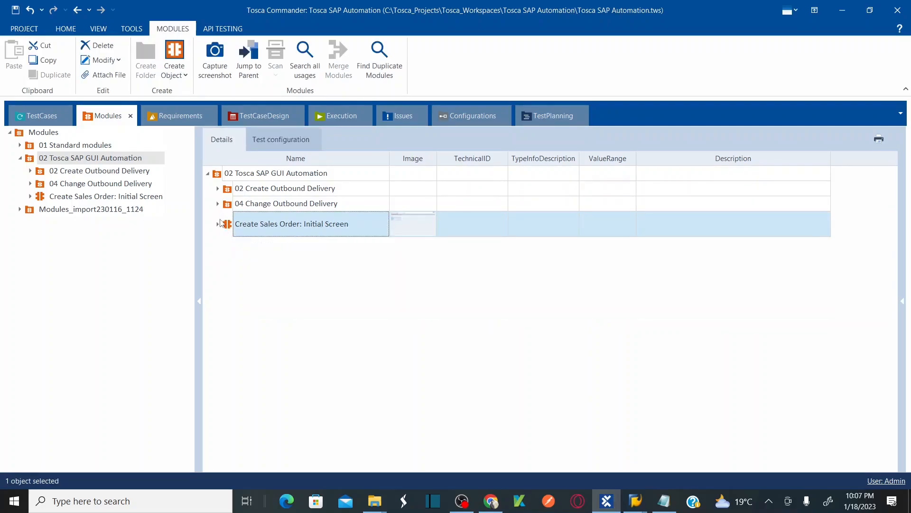
{"action": "left_click", "coordinate": [219, 228]}
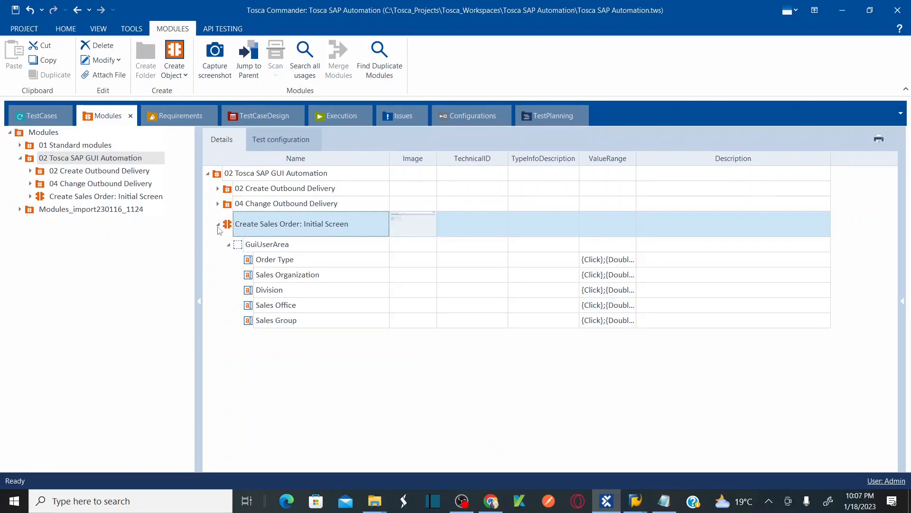
- Review the Division, Sales Office and Sales Group controls under GuiUserArea, and select the Create Sales Order: Initial Screen module
{"action": "left_click", "coordinate": [285, 306]}
{"action": "left_click", "coordinate": [264, 291]}
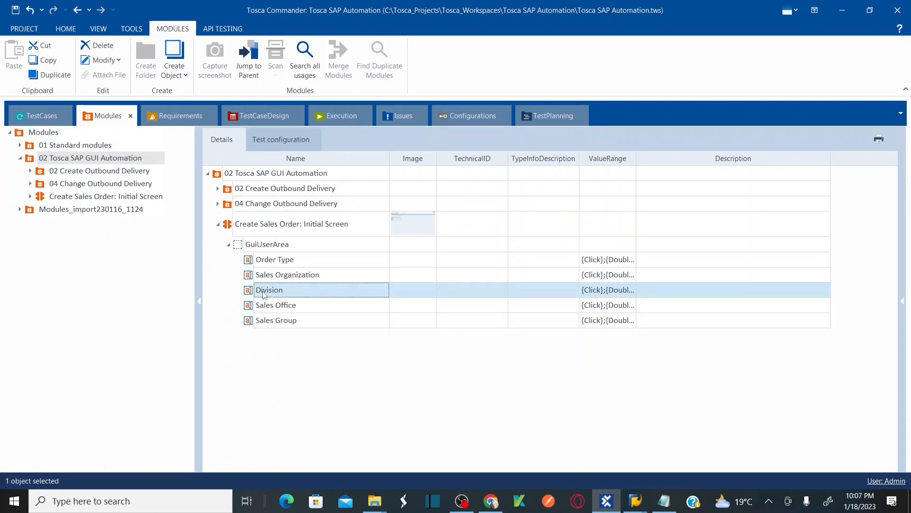
{"action": "left_click", "coordinate": [288, 308]}
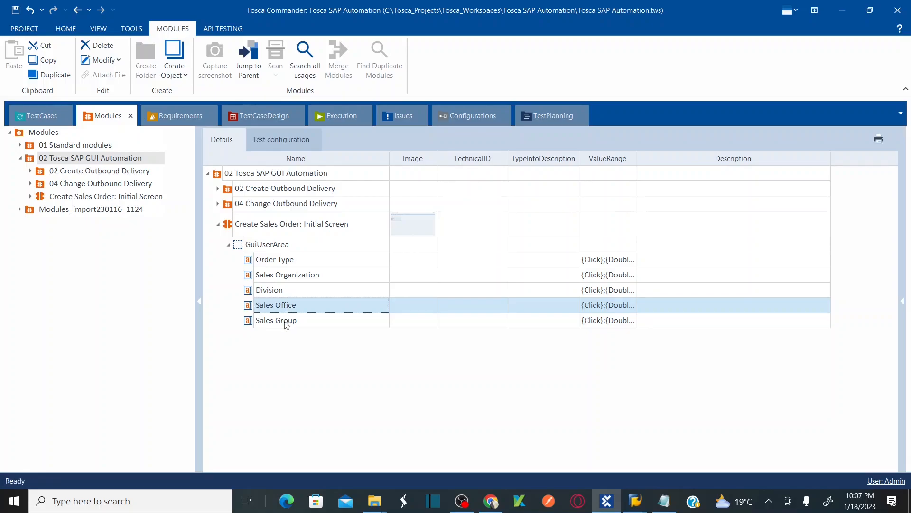
{"action": "left_click", "coordinate": [286, 322]}
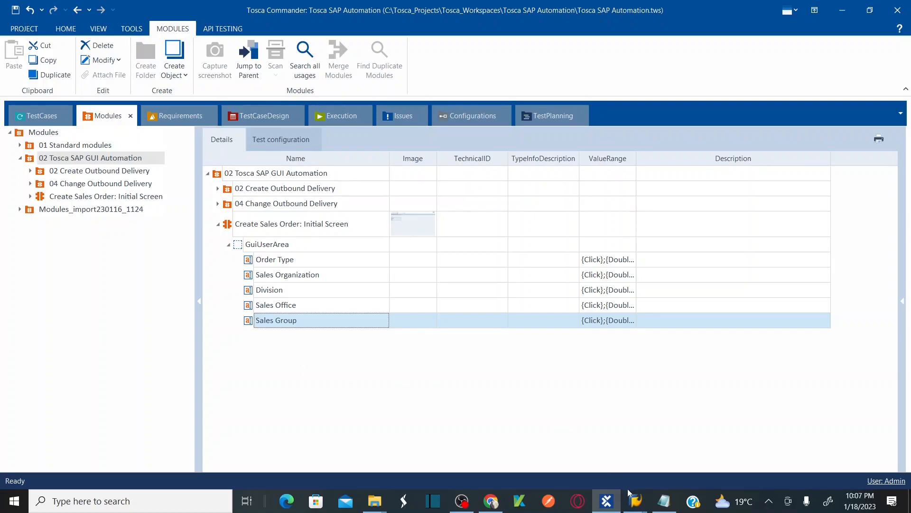
{"action": "mouse_move", "coordinate": [635, 502]}
{"action": "left_click", "coordinate": [247, 232]}
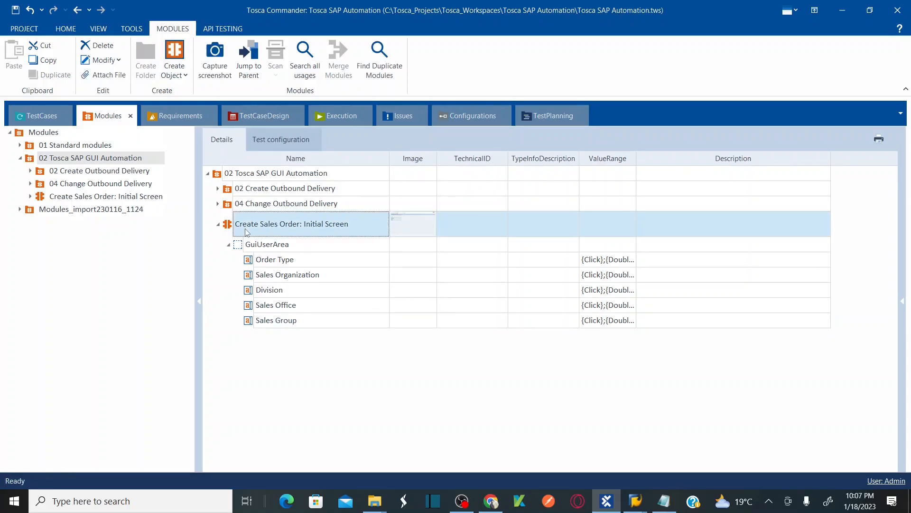